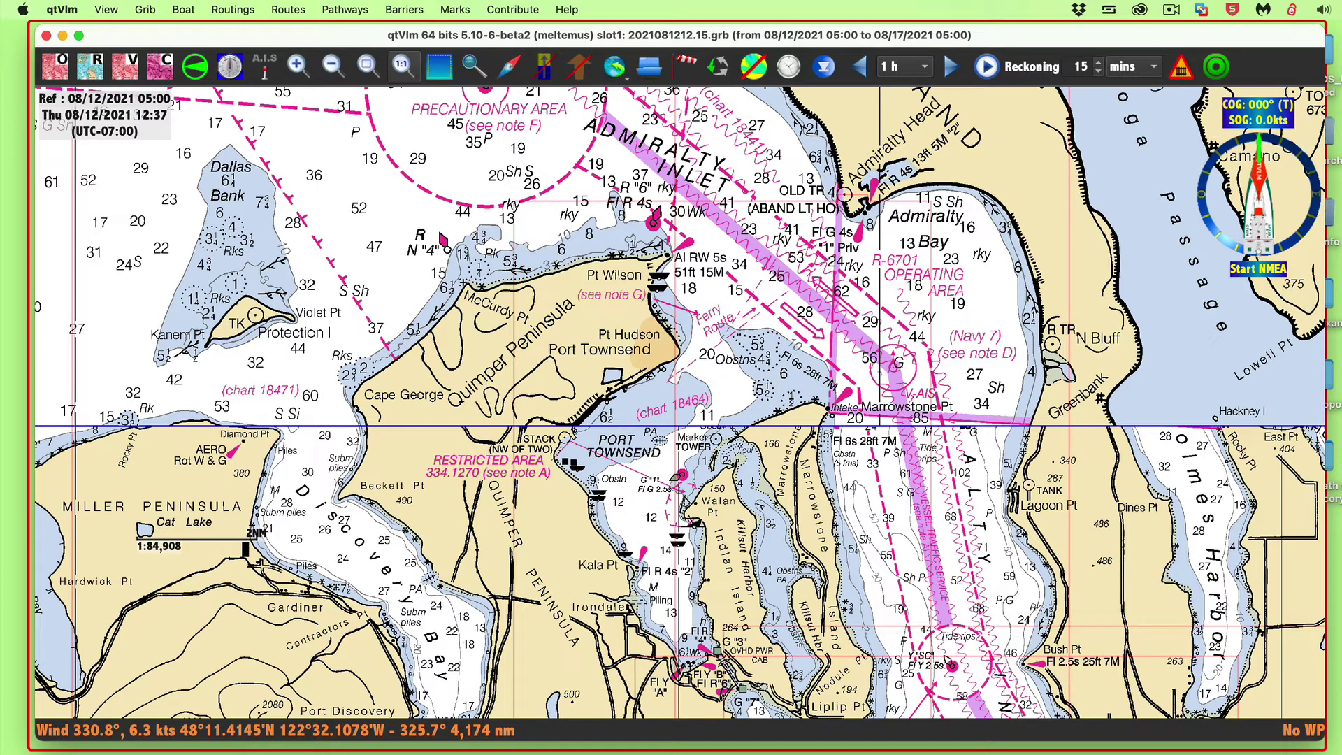
Step: Try to display the tide stations on the chart, and dismiss the resulting dialog
key(super+Tab)
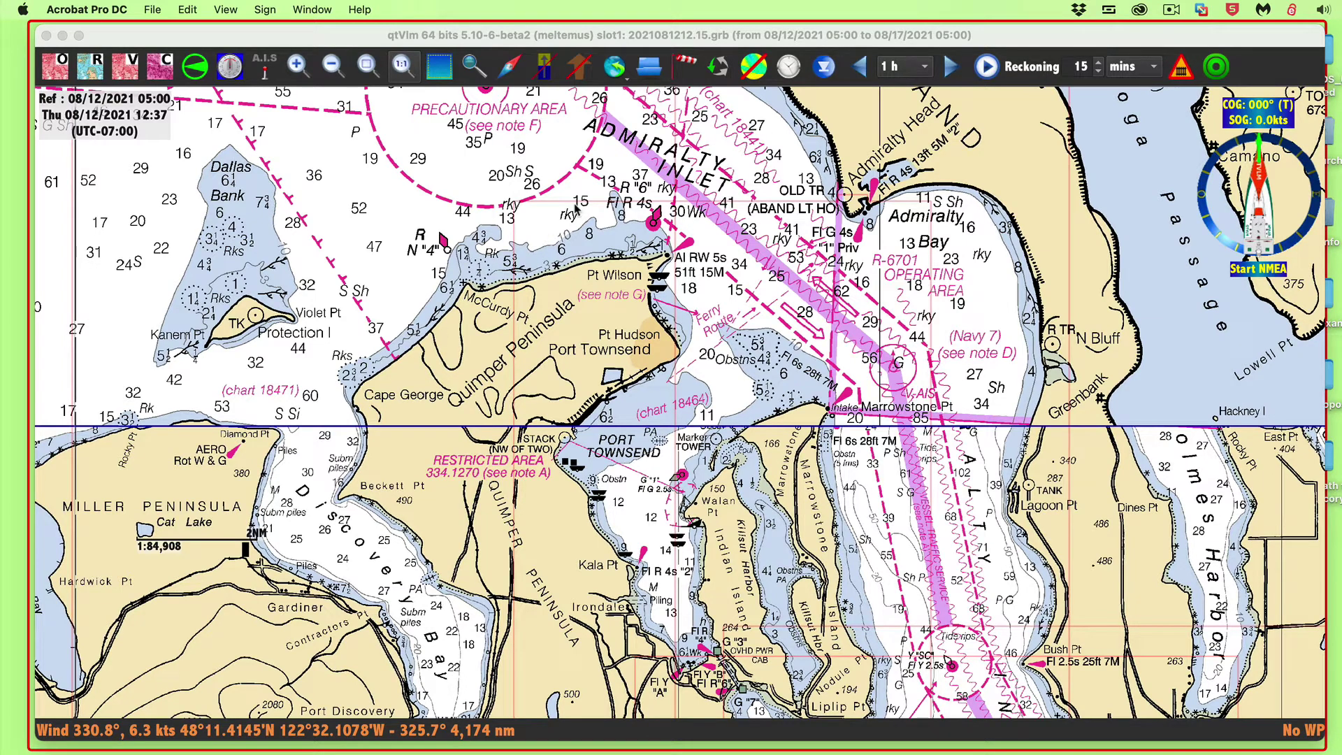
click(545, 70)
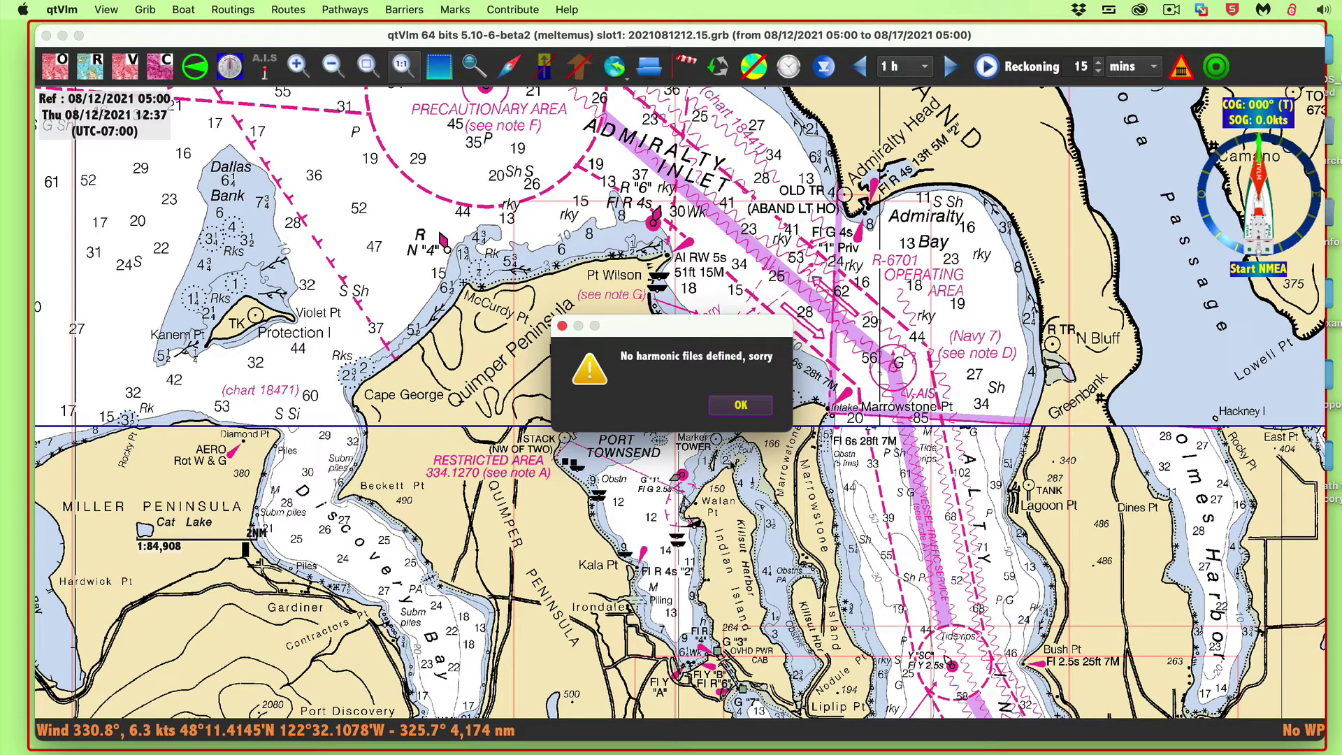
click(748, 412)
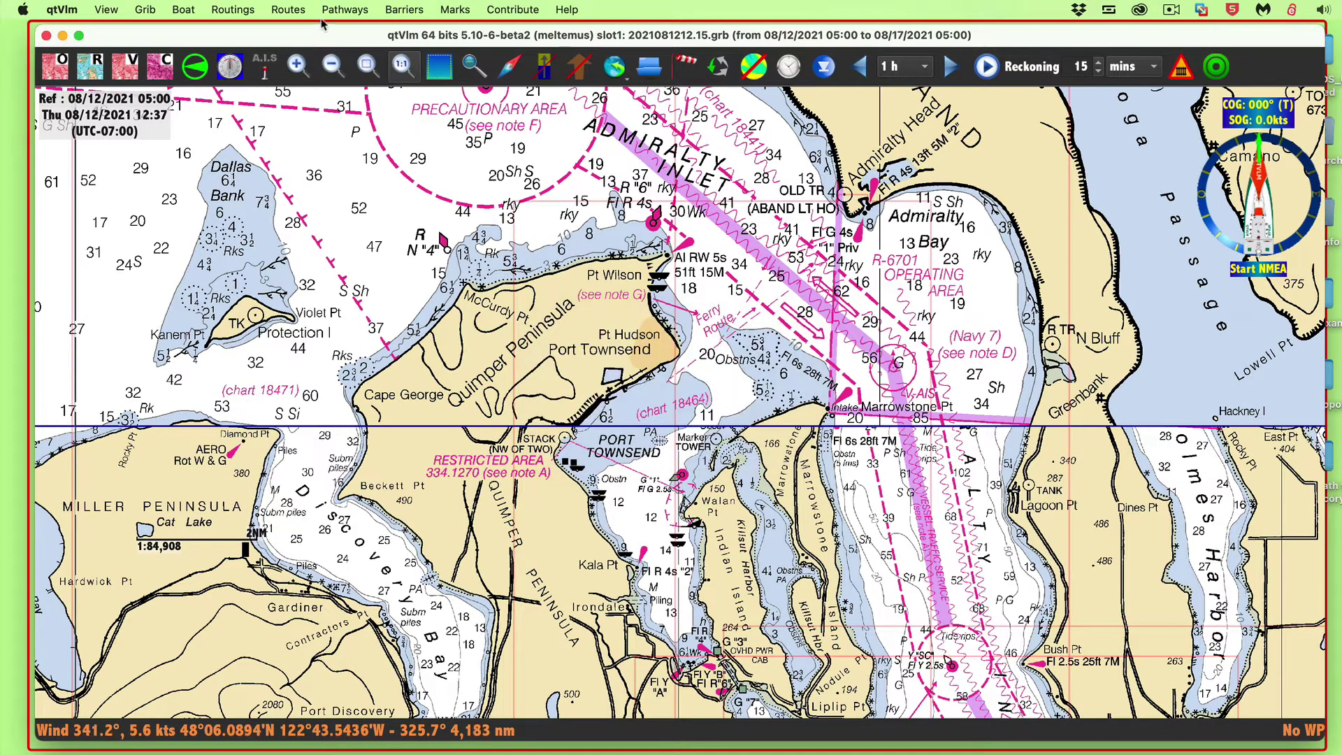
Step: Enable the harmonics-dwf-20210110 file in the Gribs and Harmonics preferences
click(61, 10)
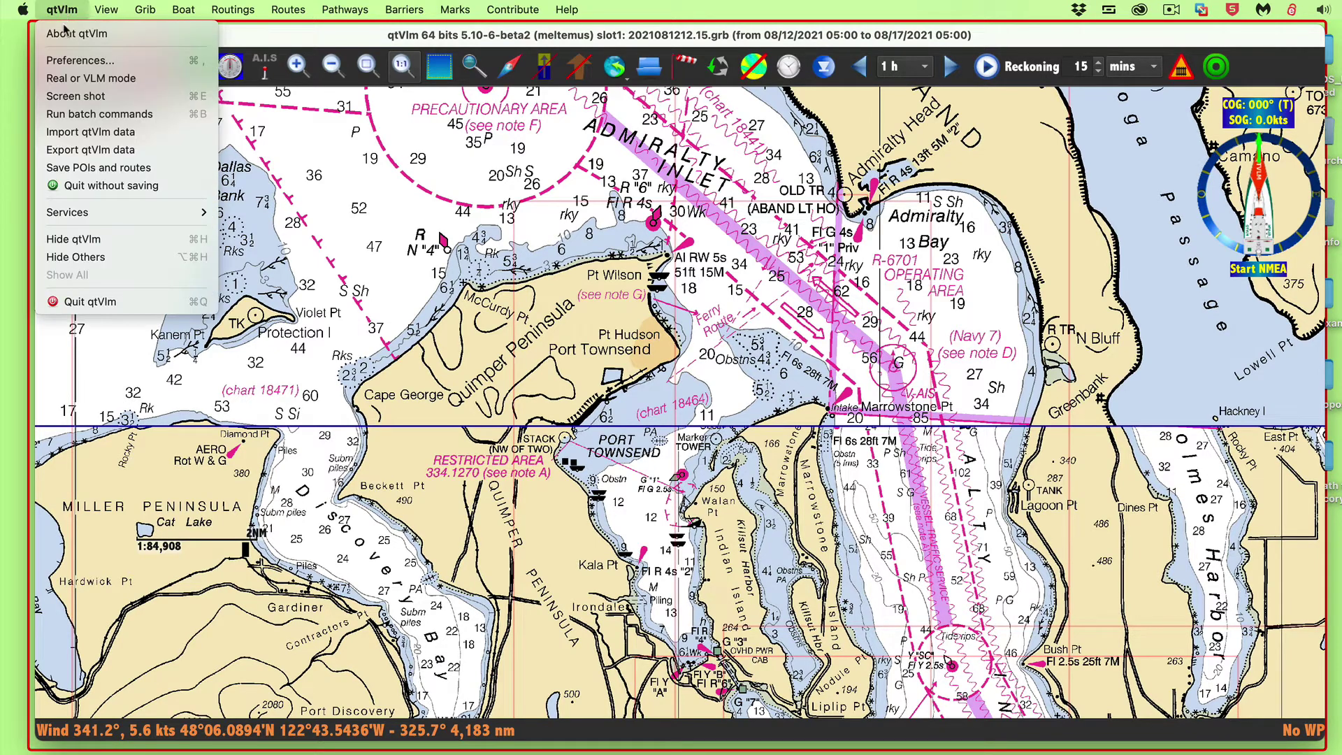
click(70, 60)
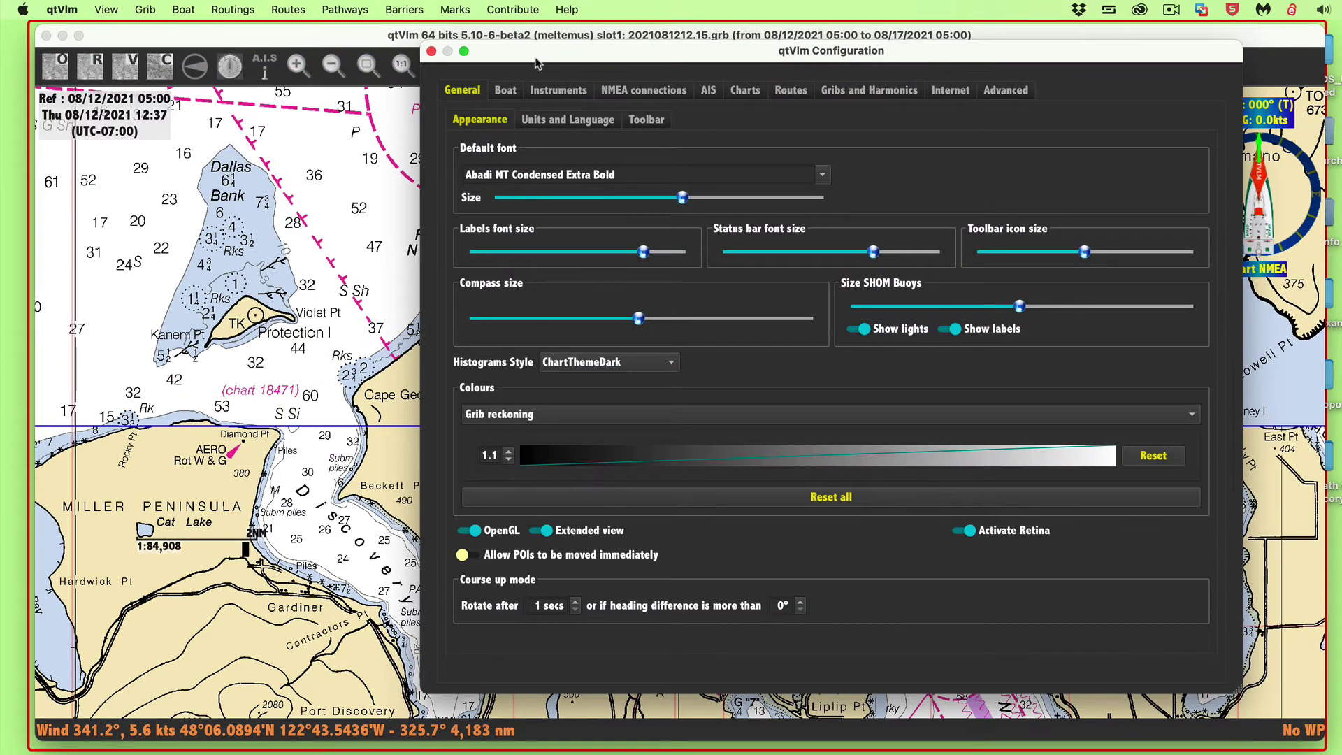
drag(536, 62, 499, 62)
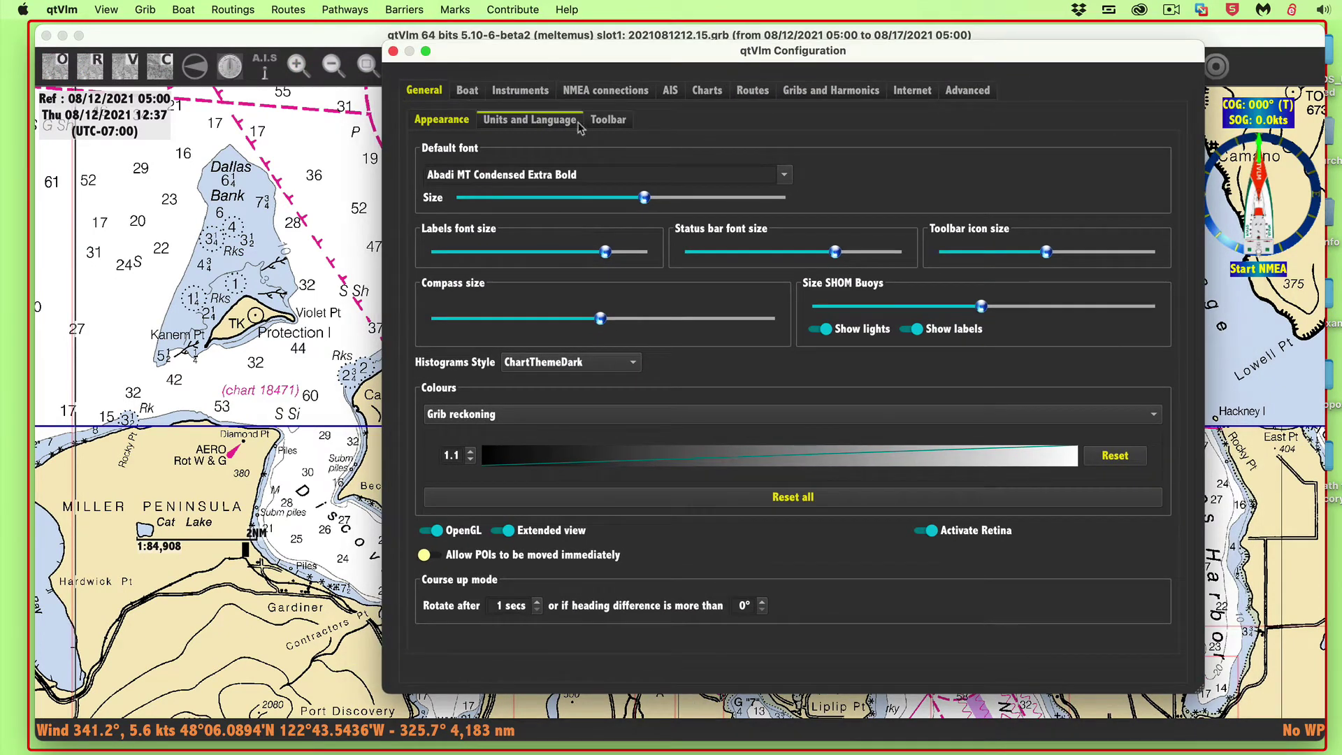
click(804, 93)
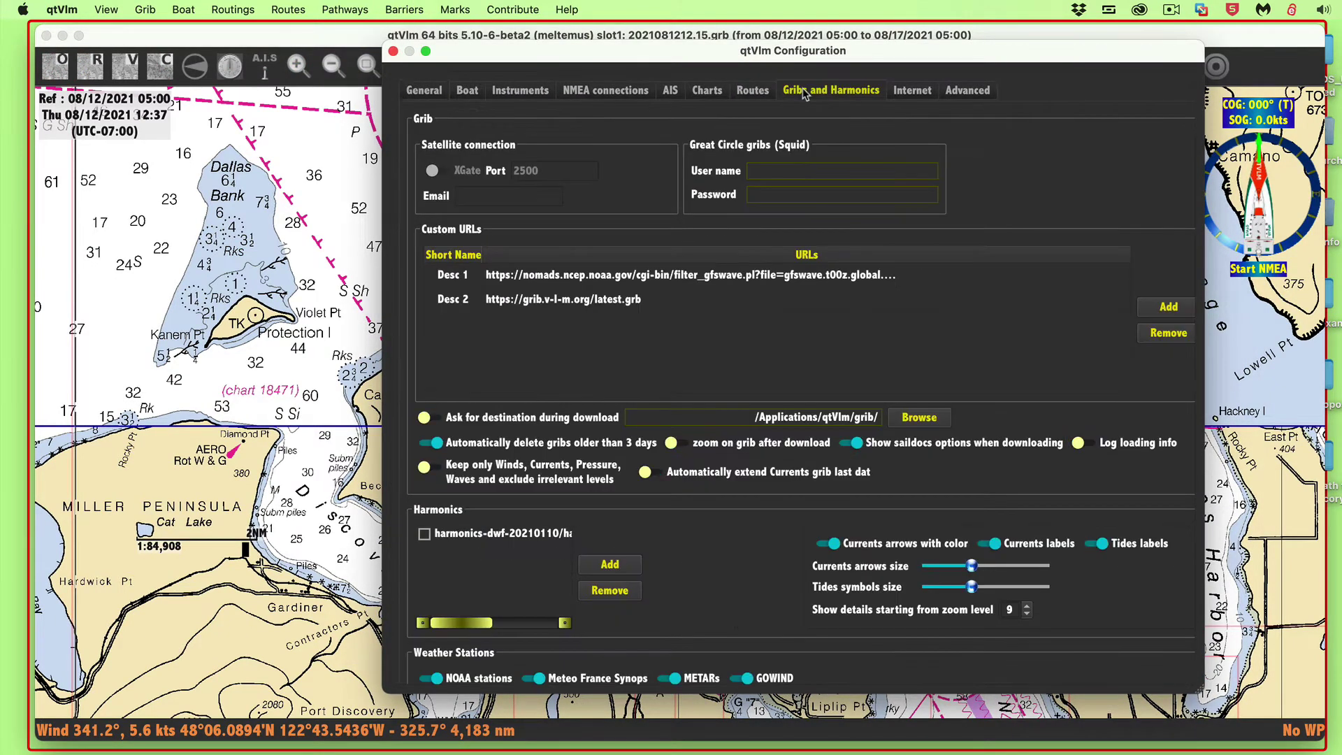
click(467, 534)
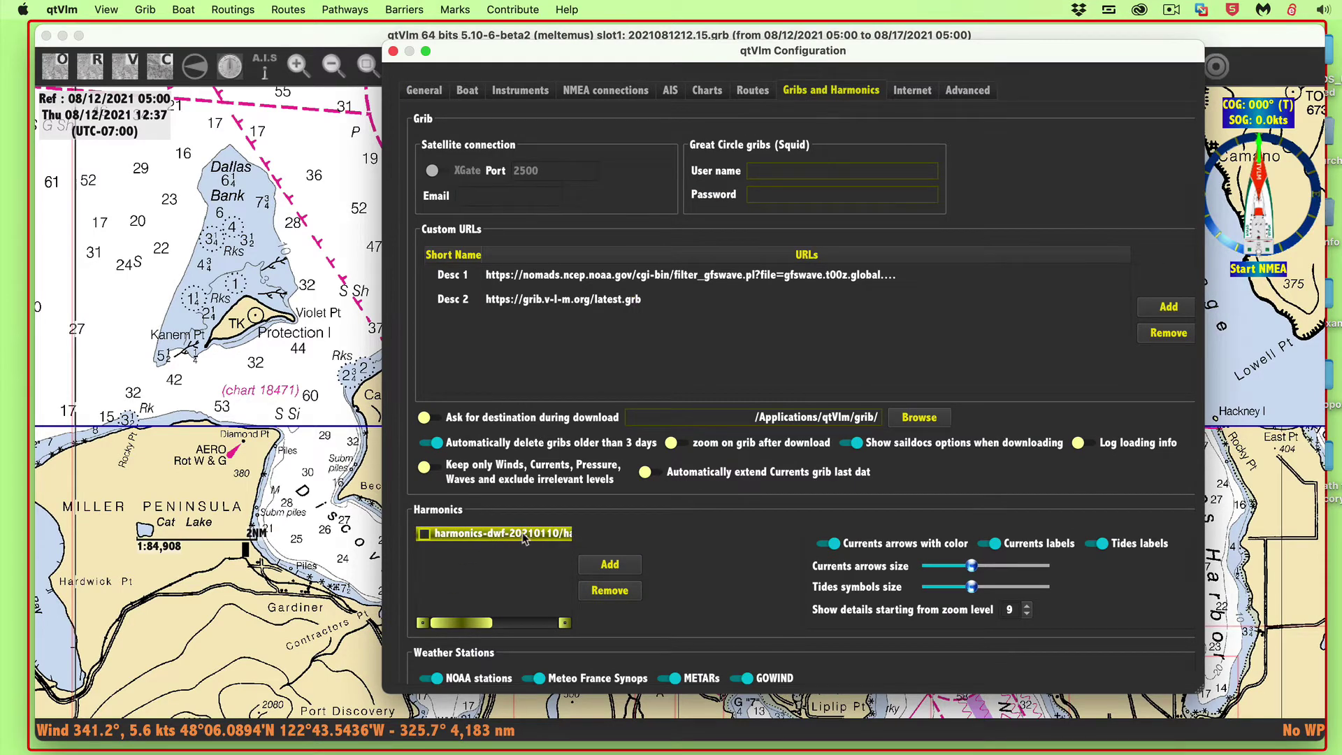
click(425, 535)
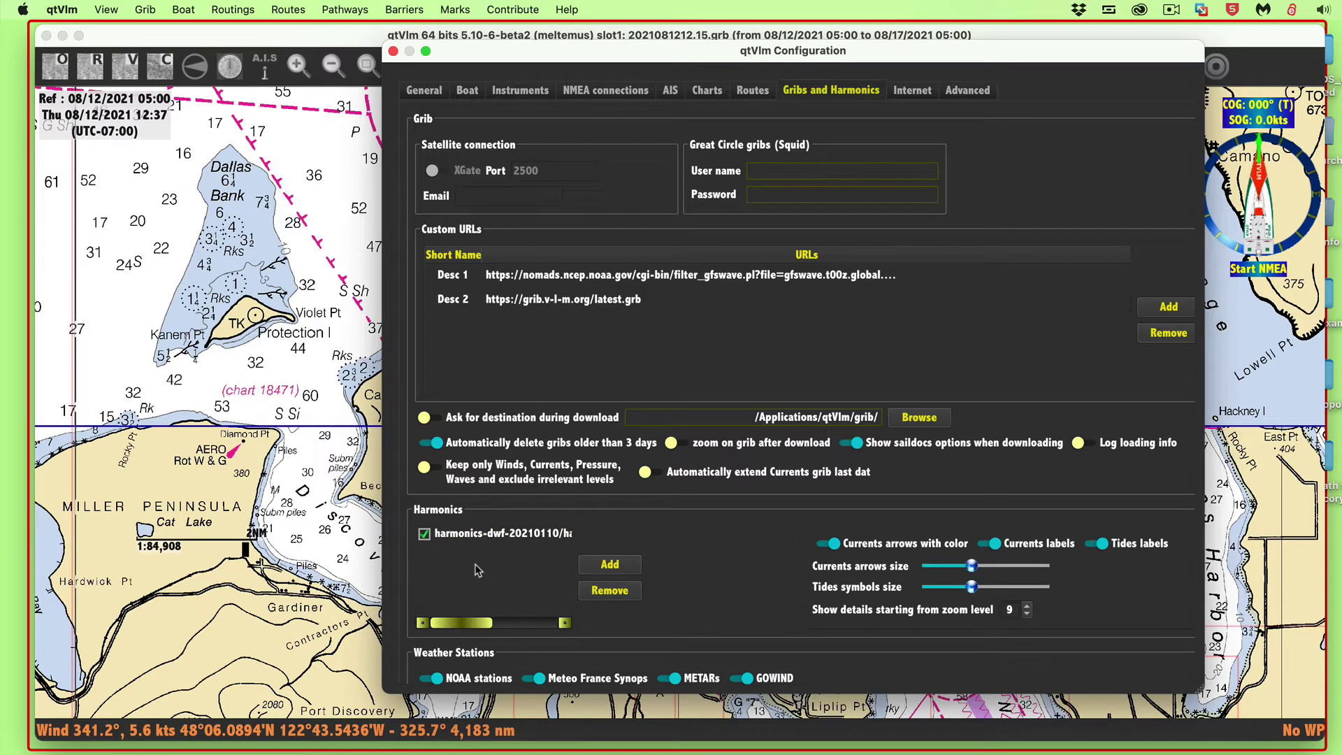
Step: Check the current arrow, current label and tide label options for harmonics, and save the configuration
scroll(700, 561, down, 3)
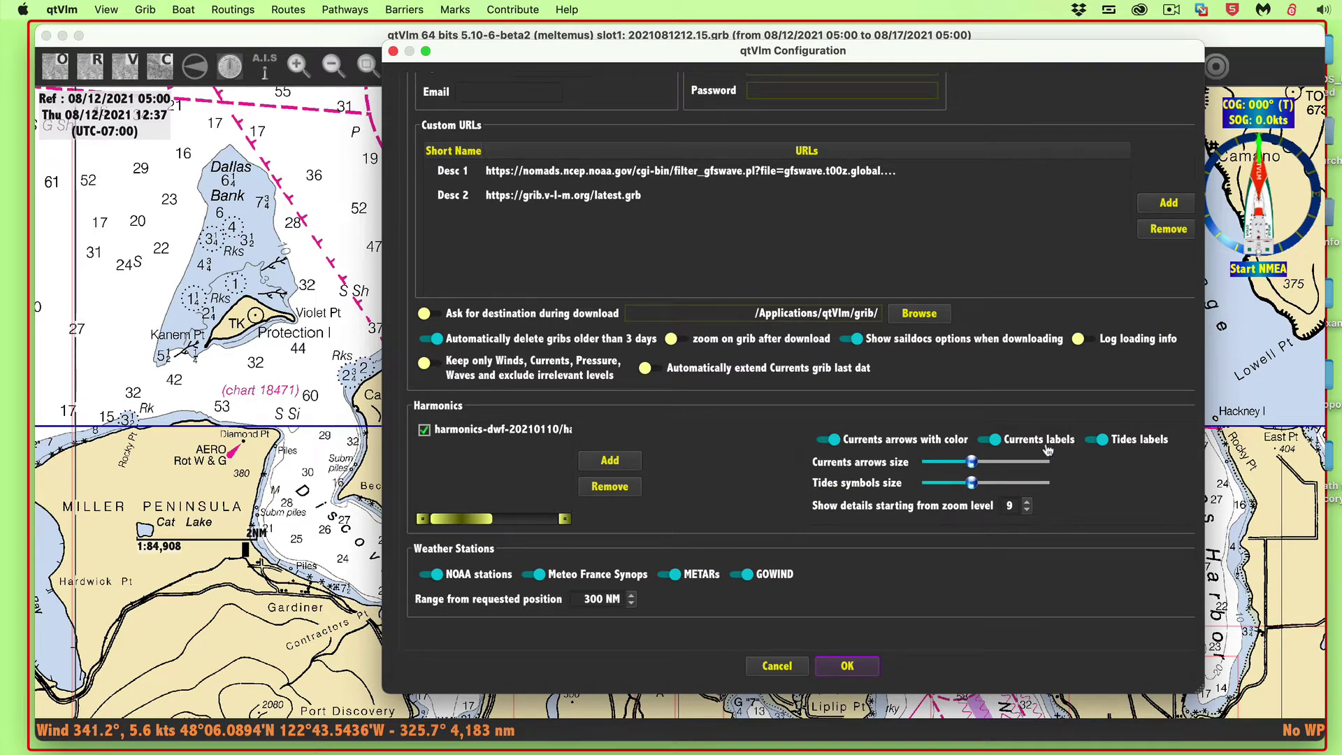
click(1103, 443)
click(1103, 445)
click(847, 666)
scroll(941, 603, up, 3)
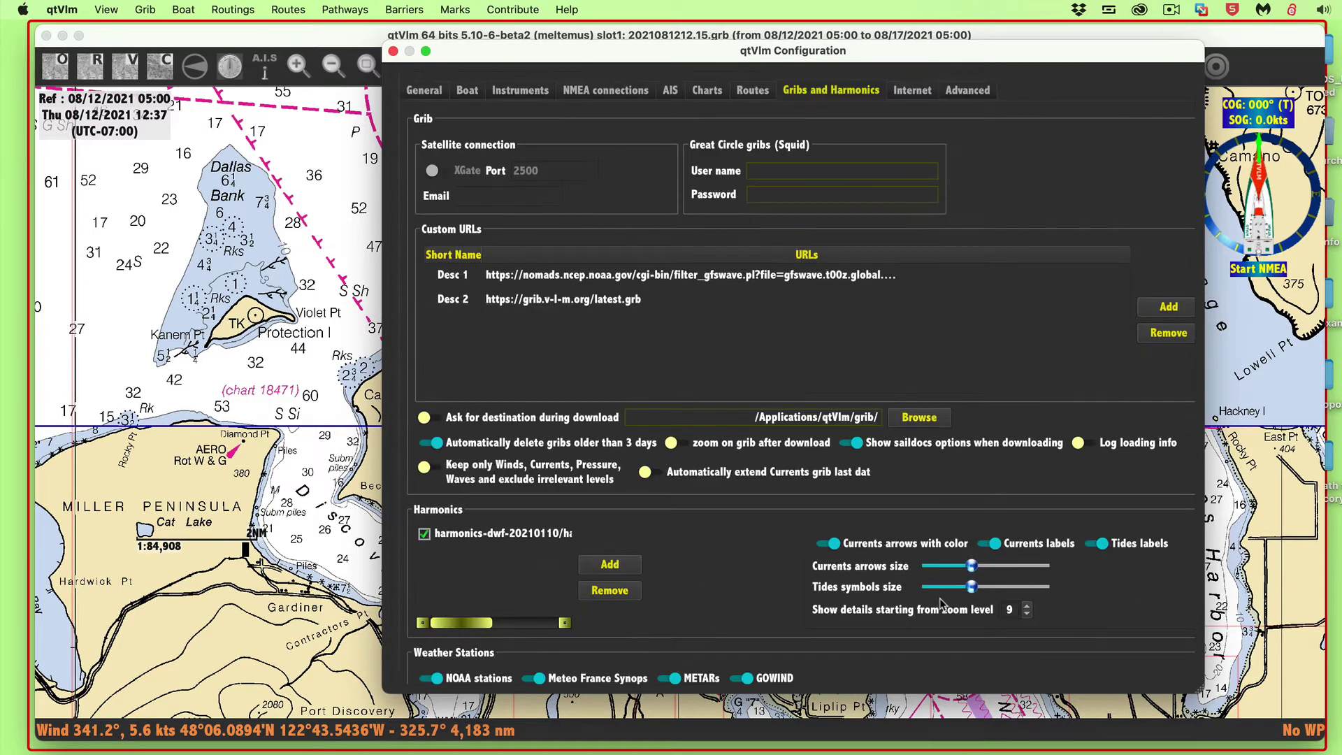
scroll(942, 602, down, 3)
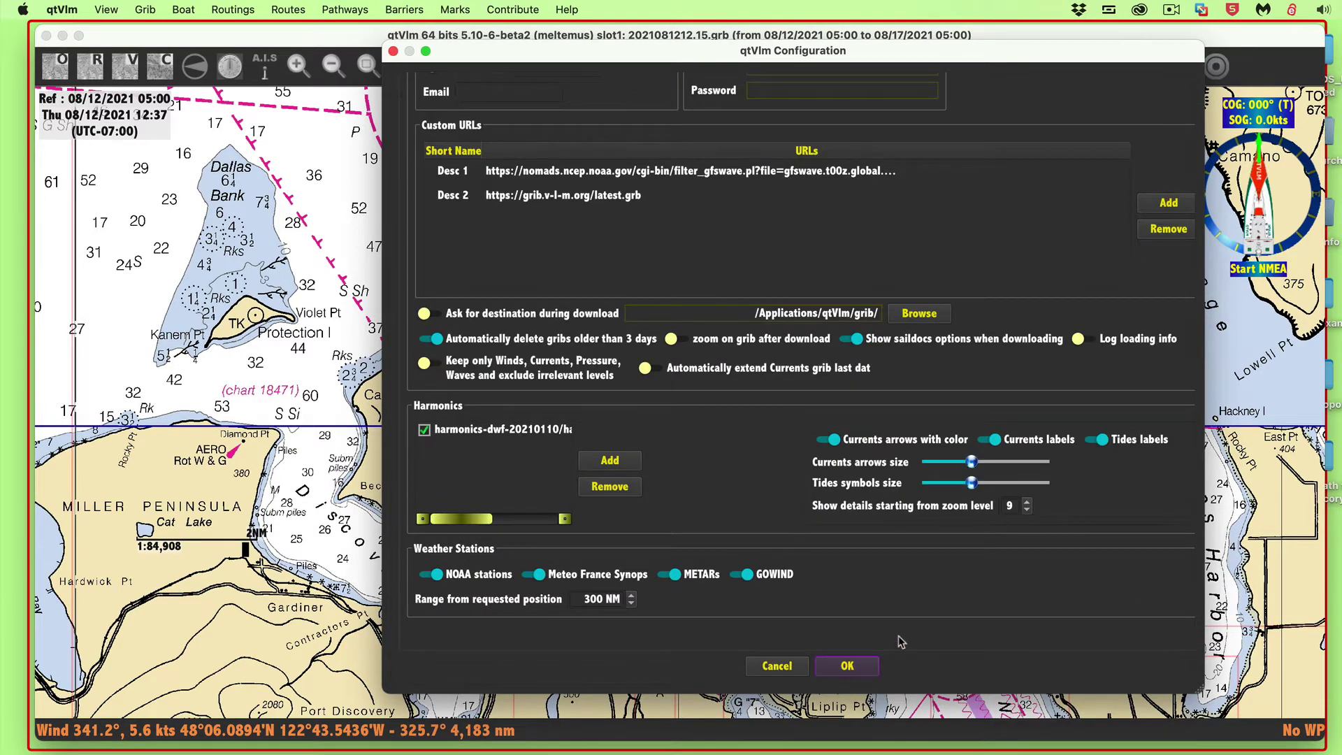
click(854, 673)
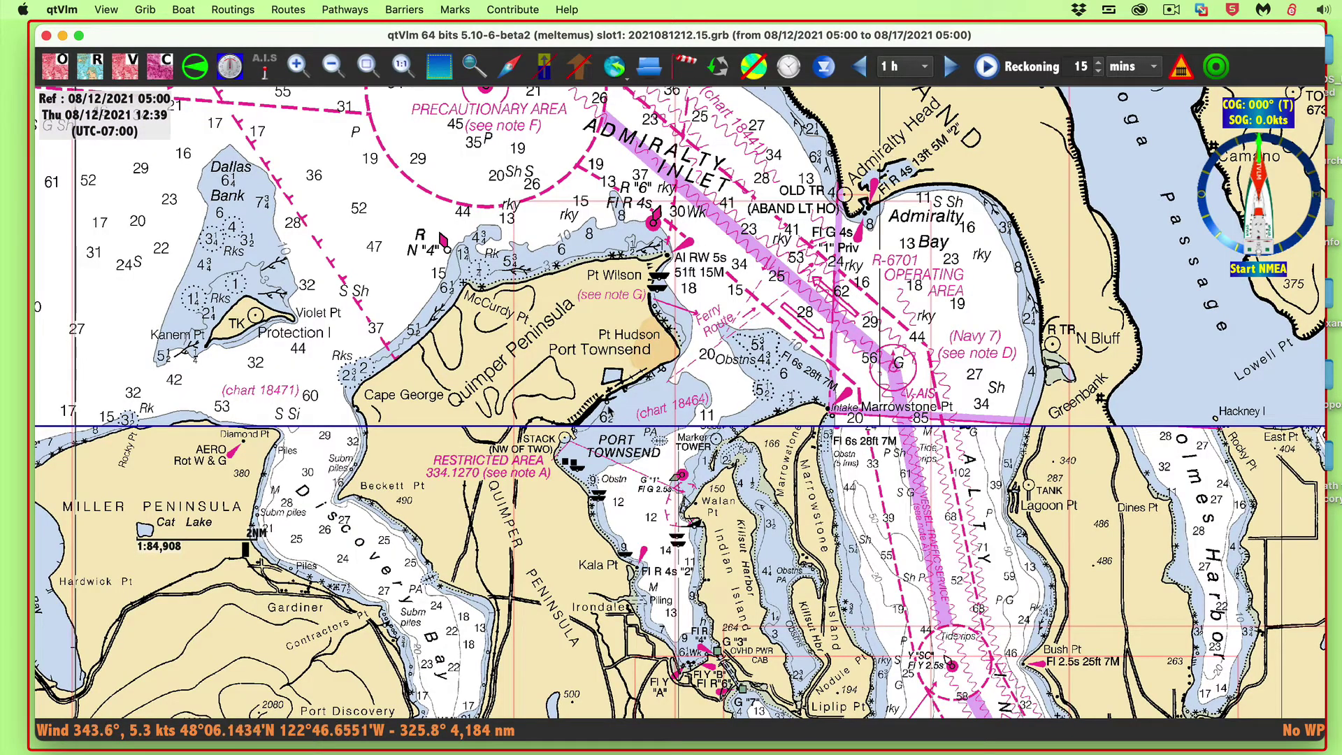
Step: Show the tide stations on the map, hide the raster chart, and briefly switch the vector chart on and off
click(545, 67)
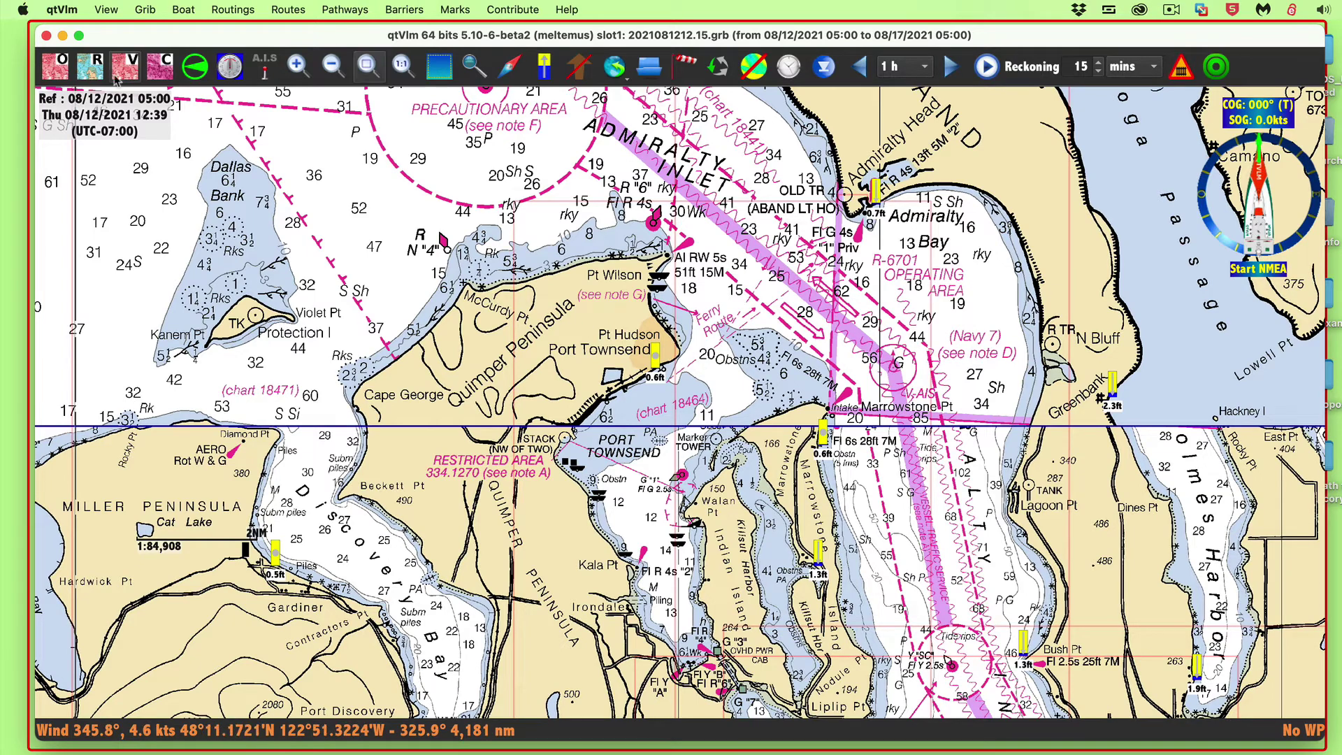
click(91, 70)
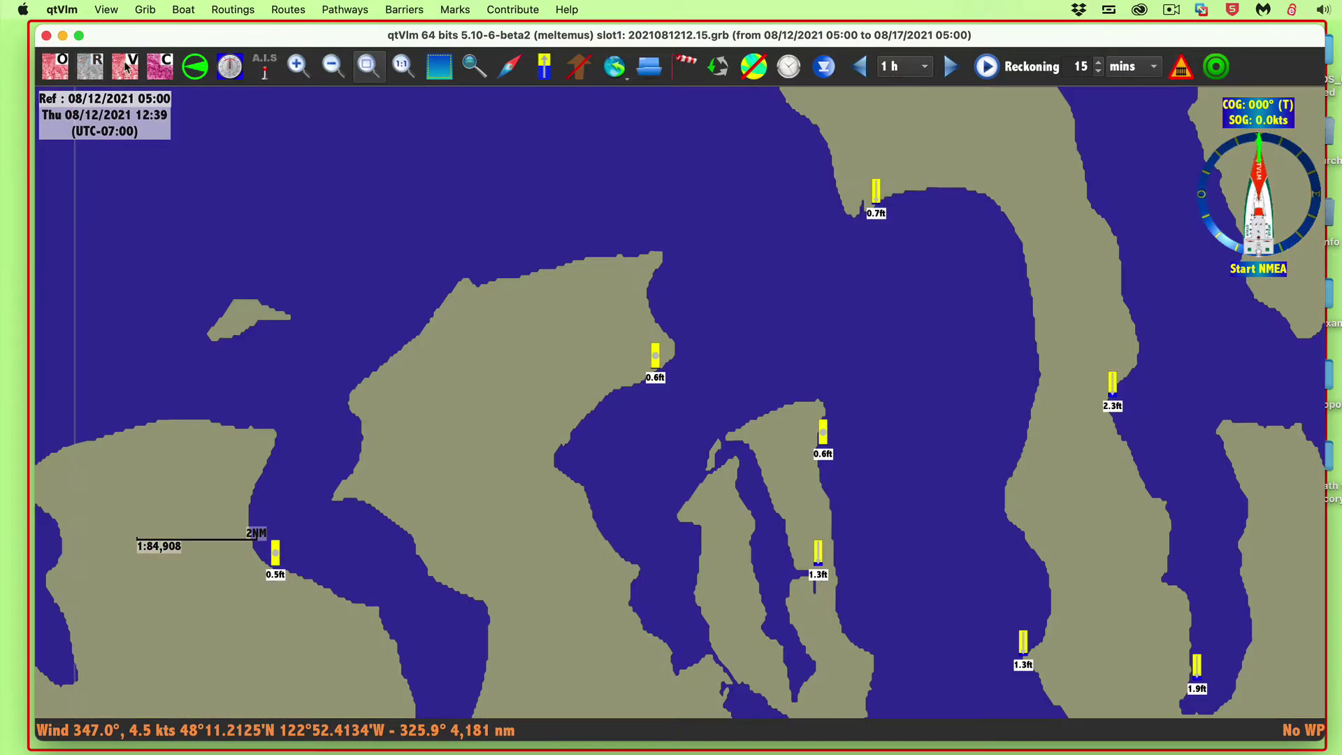
click(126, 66)
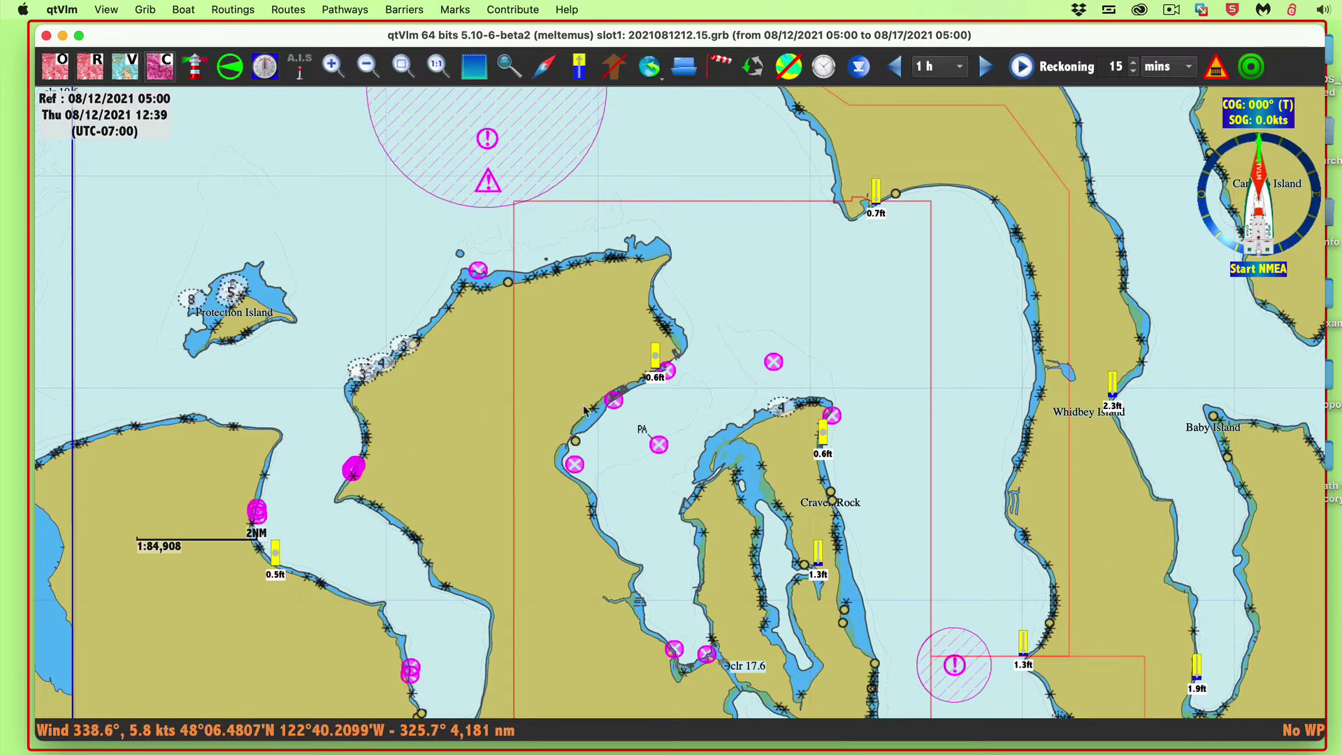
click(124, 70)
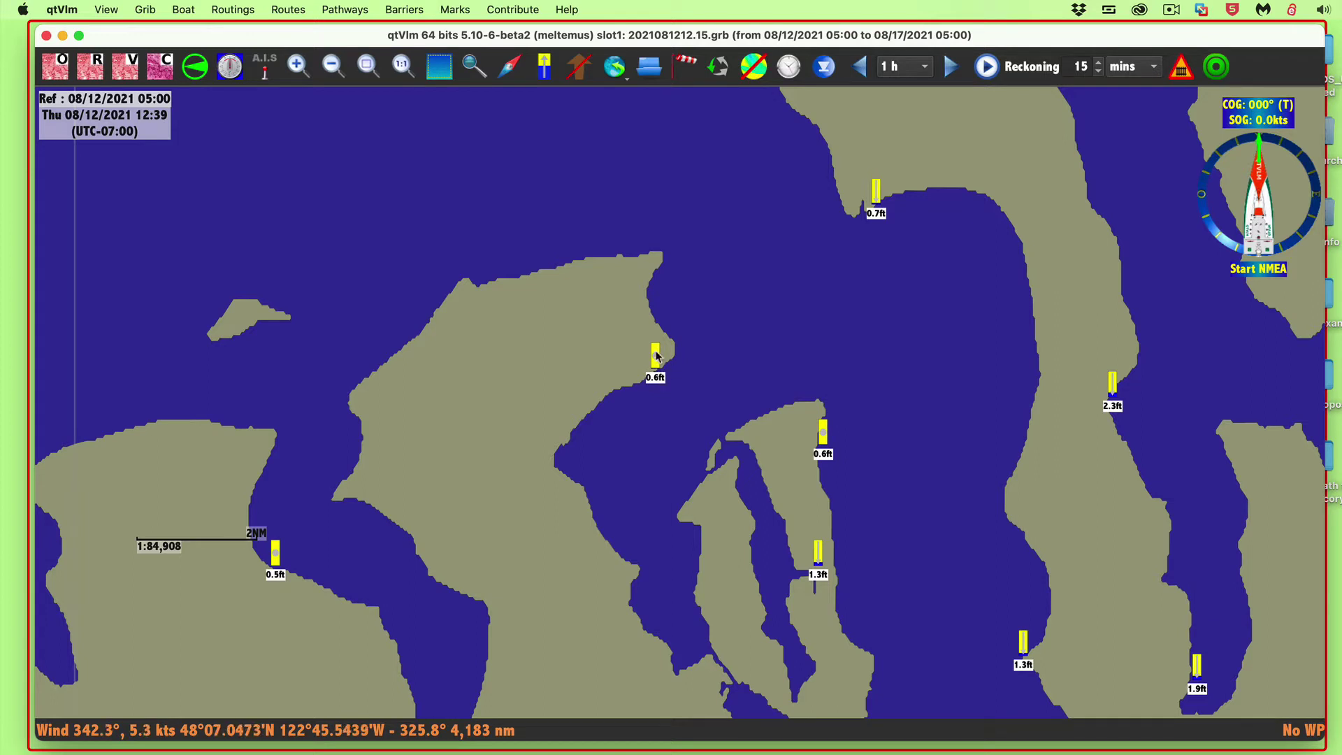
Step: Open the tide details of the Port Townsend (Point Hudson) station
mouse_move(656, 356)
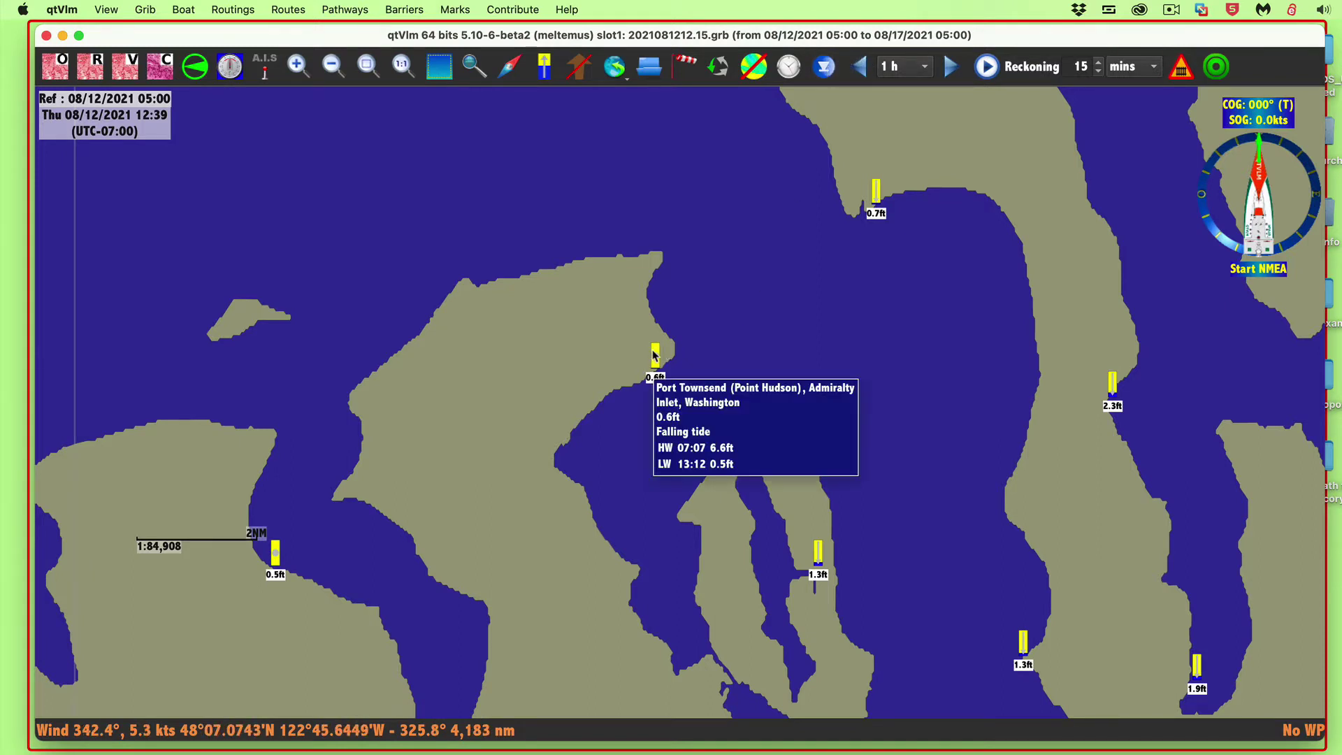
right_click(657, 351)
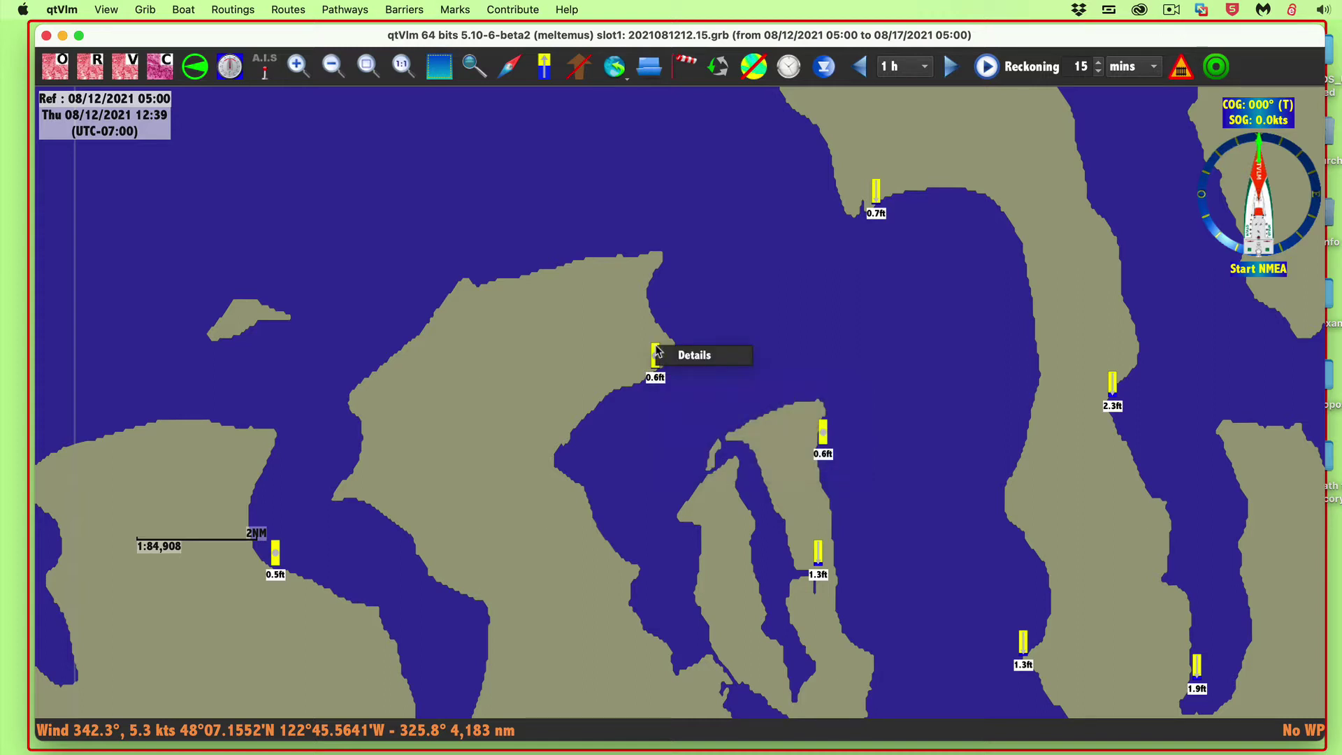
click(630, 345)
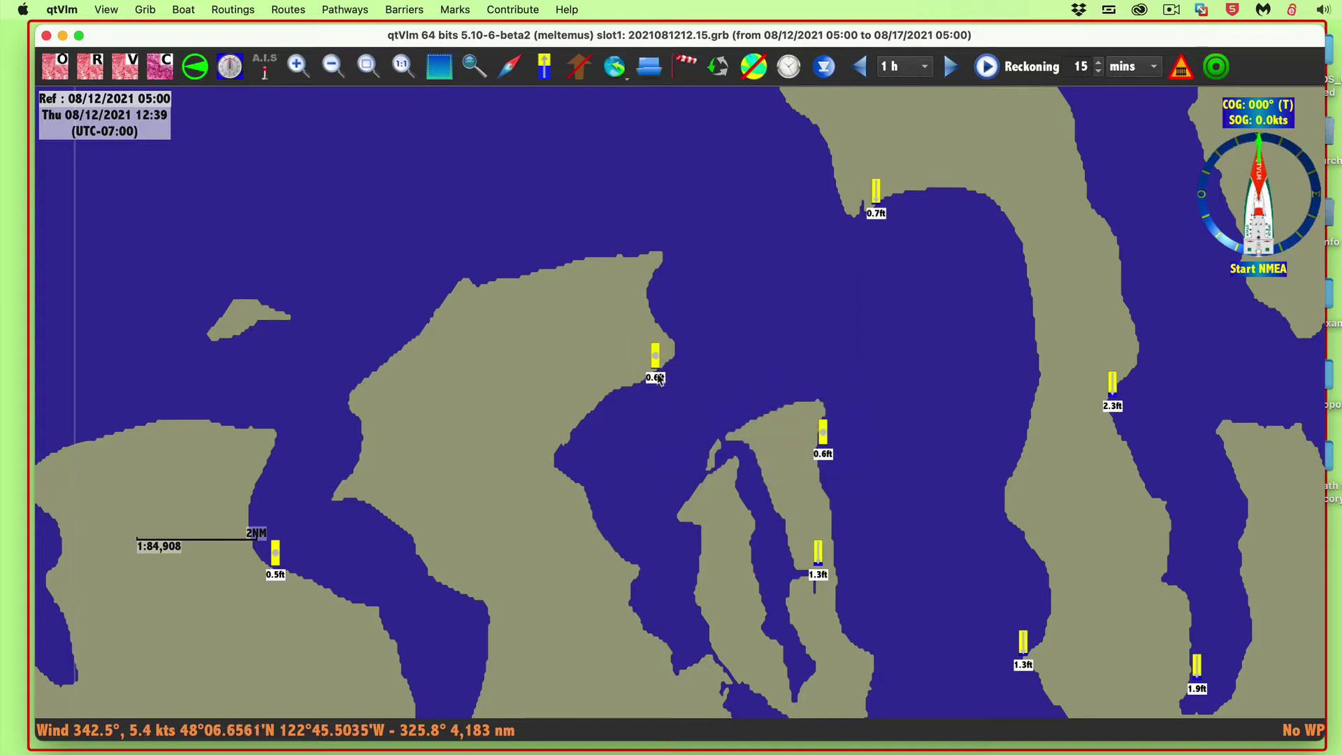
right_click(658, 382)
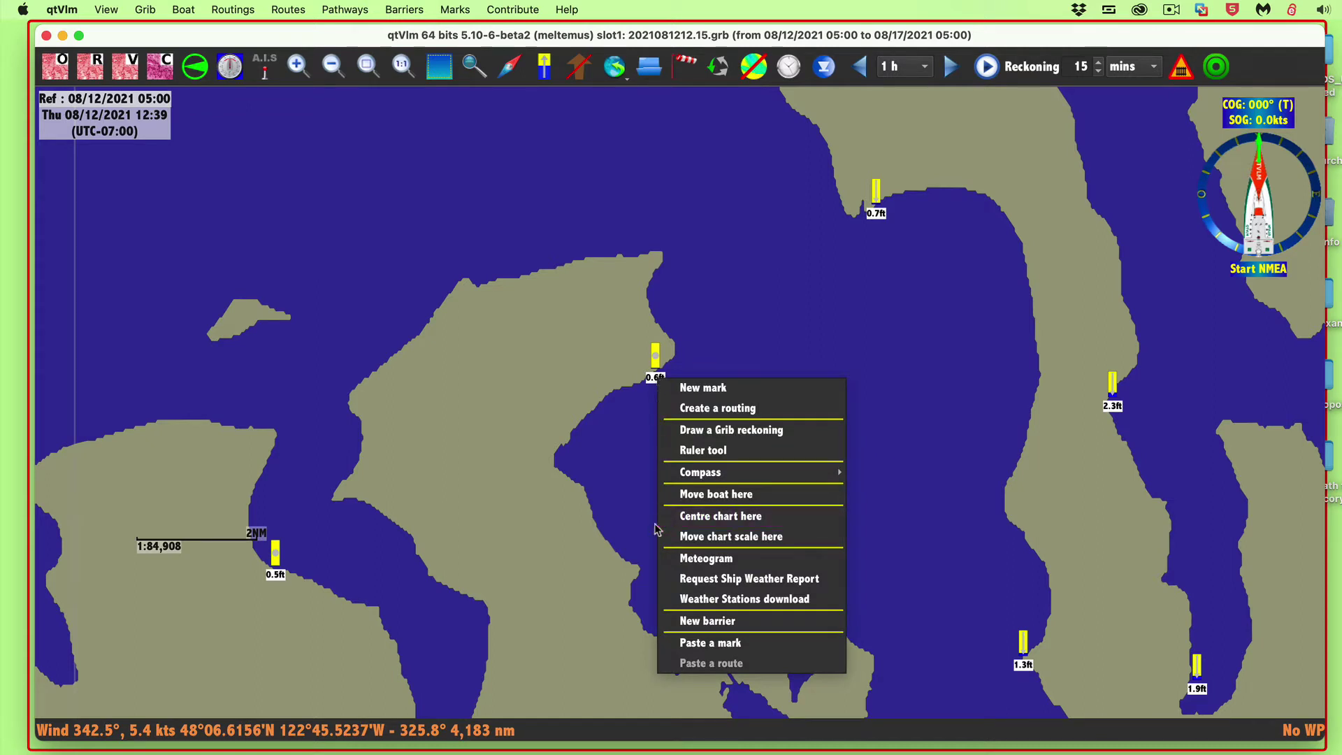
click(749, 339)
right_click(658, 358)
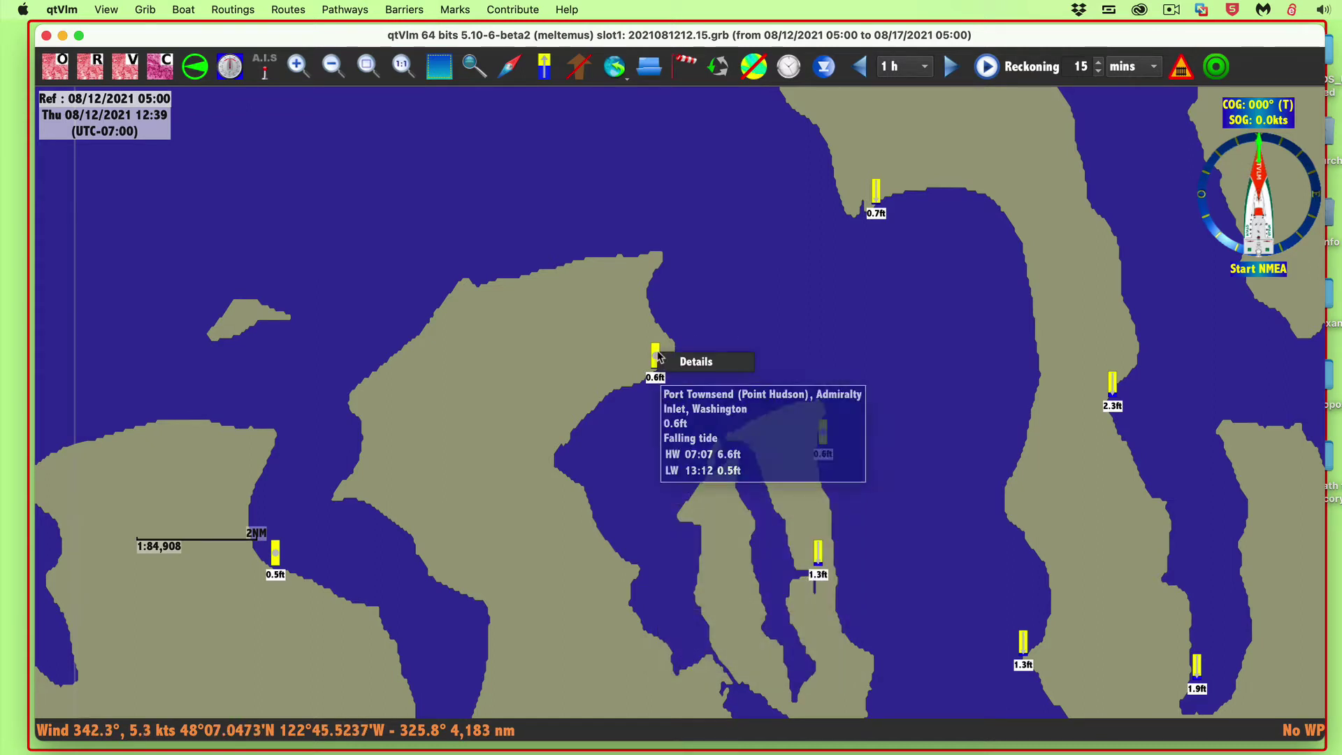
click(695, 365)
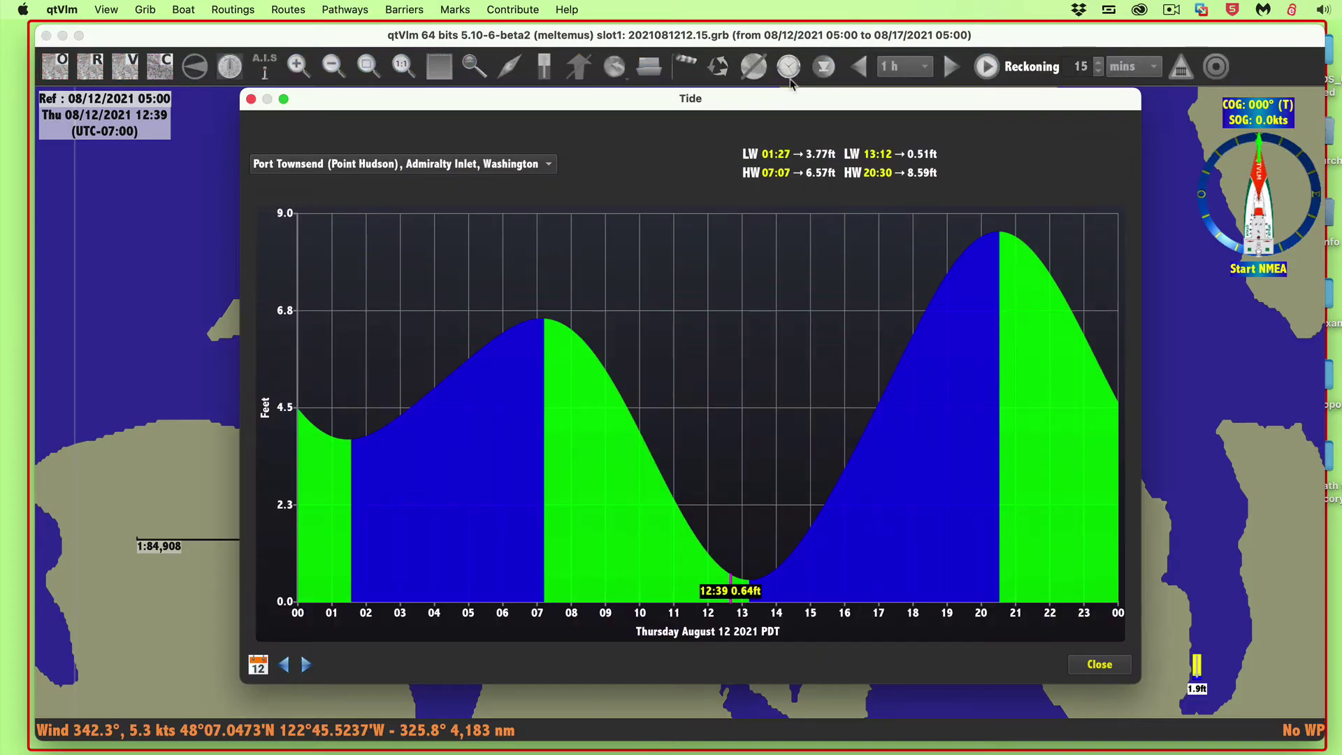
Step: Enlarge the Tide window and reposition it over the map to show the graph at a larger size
drag(754, 106, 634, 65)
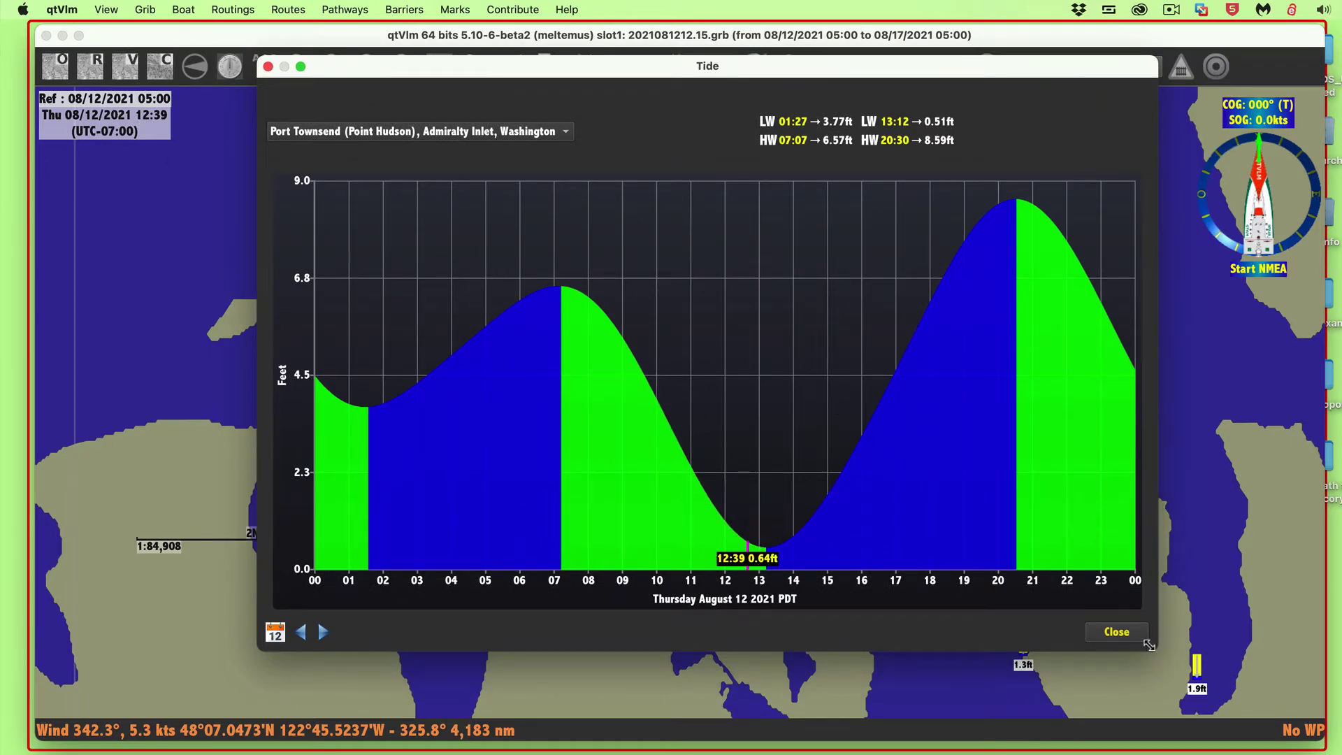
drag(1155, 648, 1264, 676)
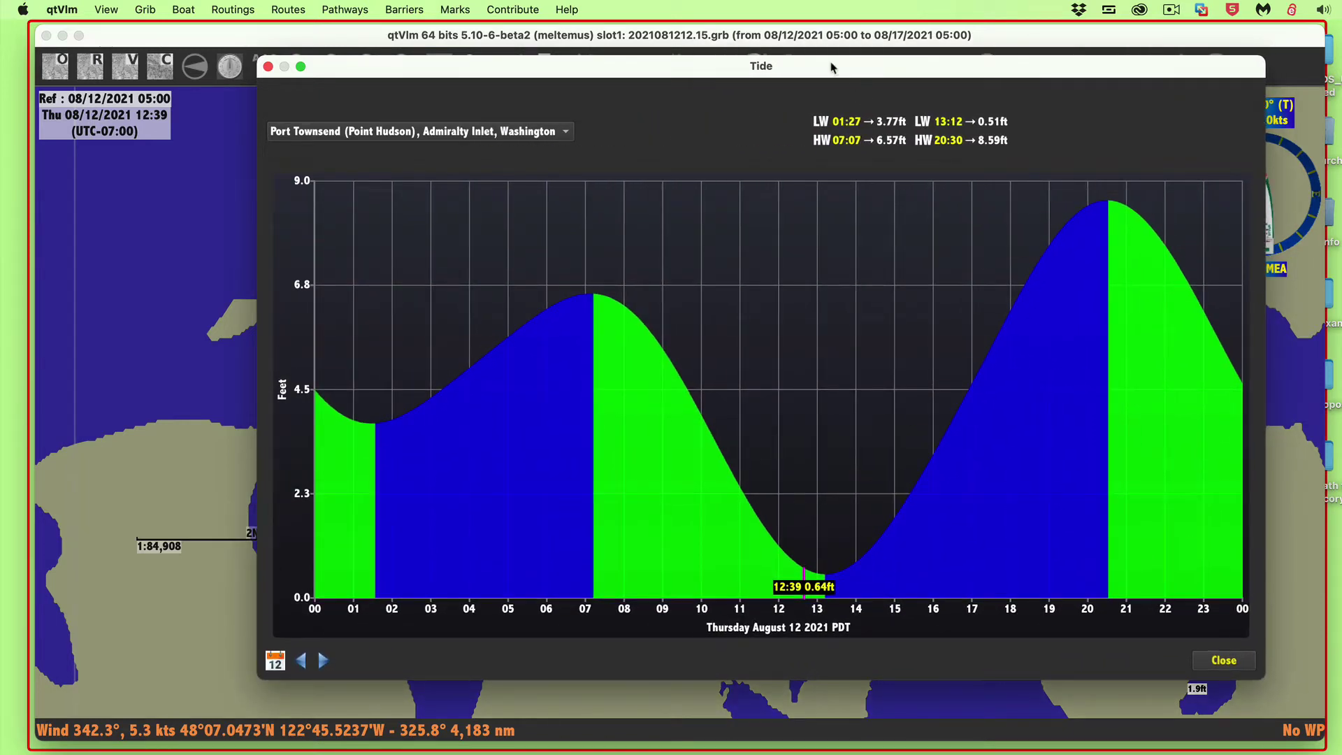
drag(833, 66, 678, 45)
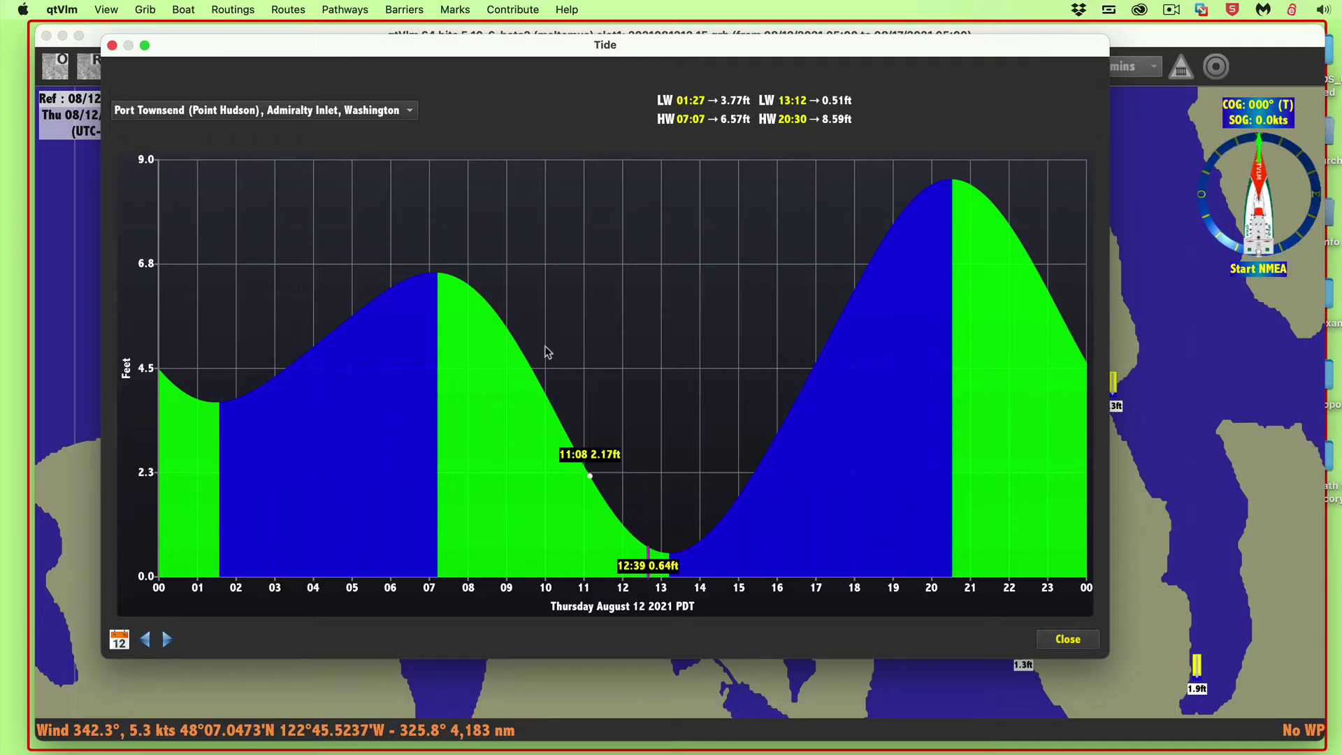
click(396, 119)
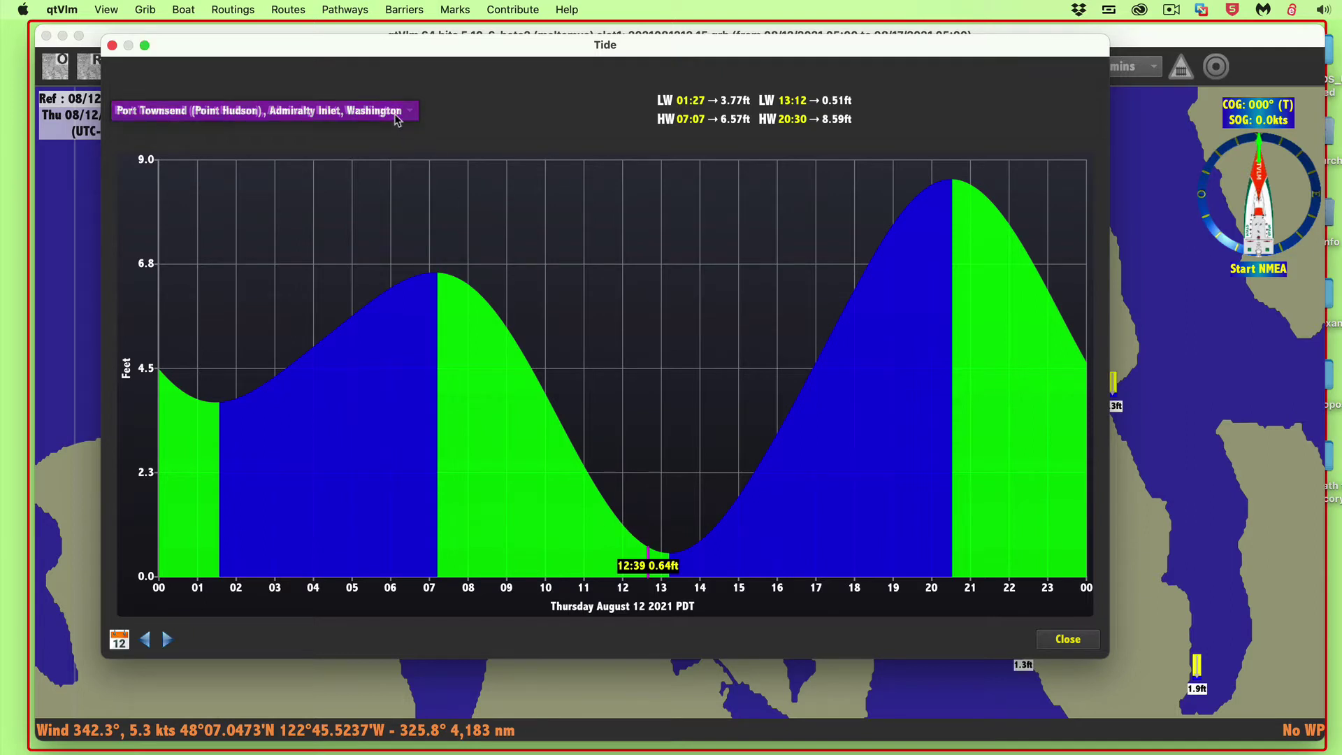
Step: Browse the Port Townsend tide graph day by day between August 11 and August 13, 2021, ending on August 11
click(145, 639)
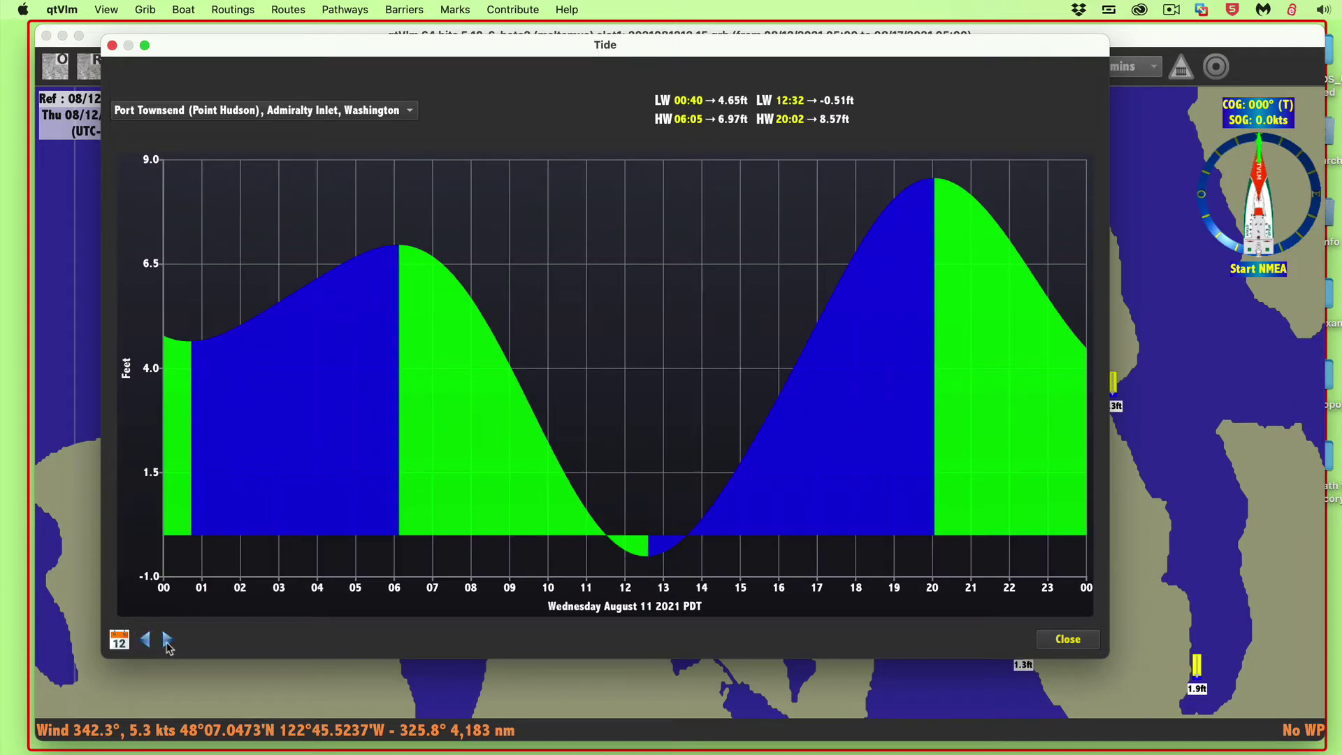
click(168, 639)
click(168, 639)
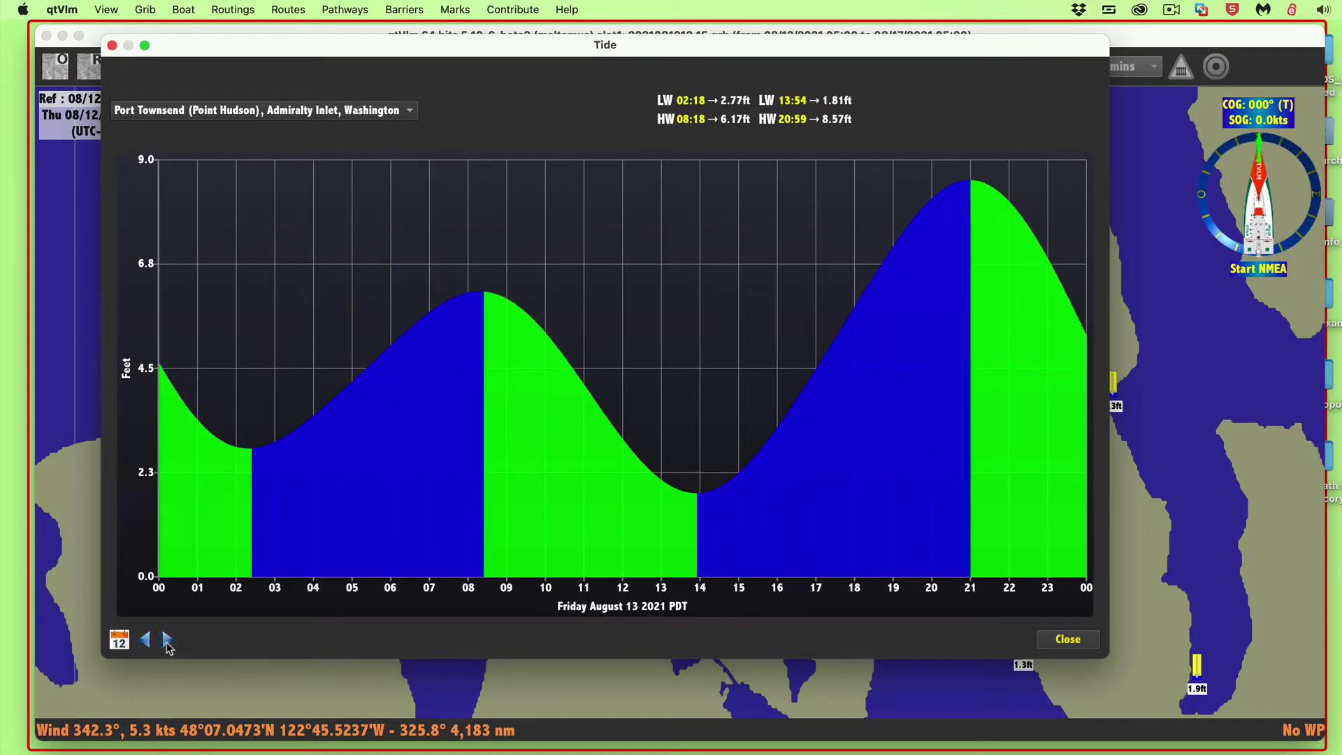
click(144, 639)
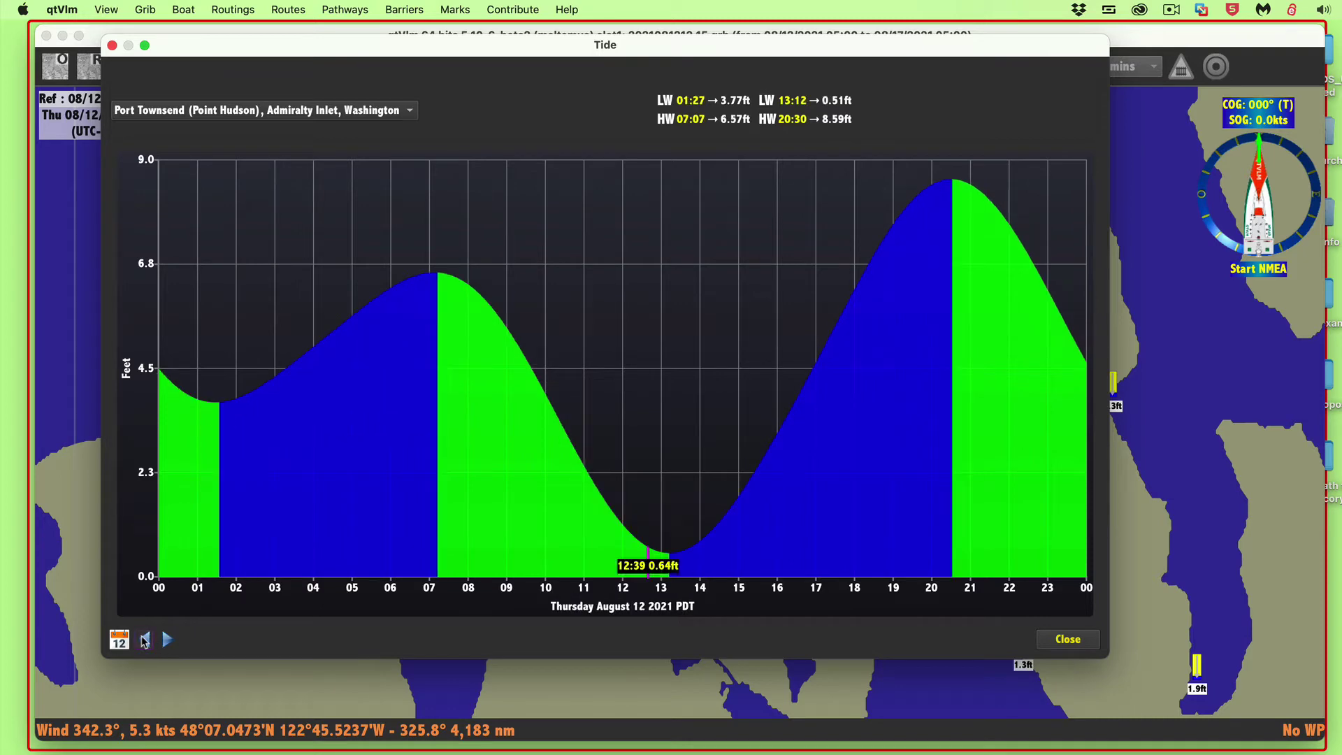
click(145, 639)
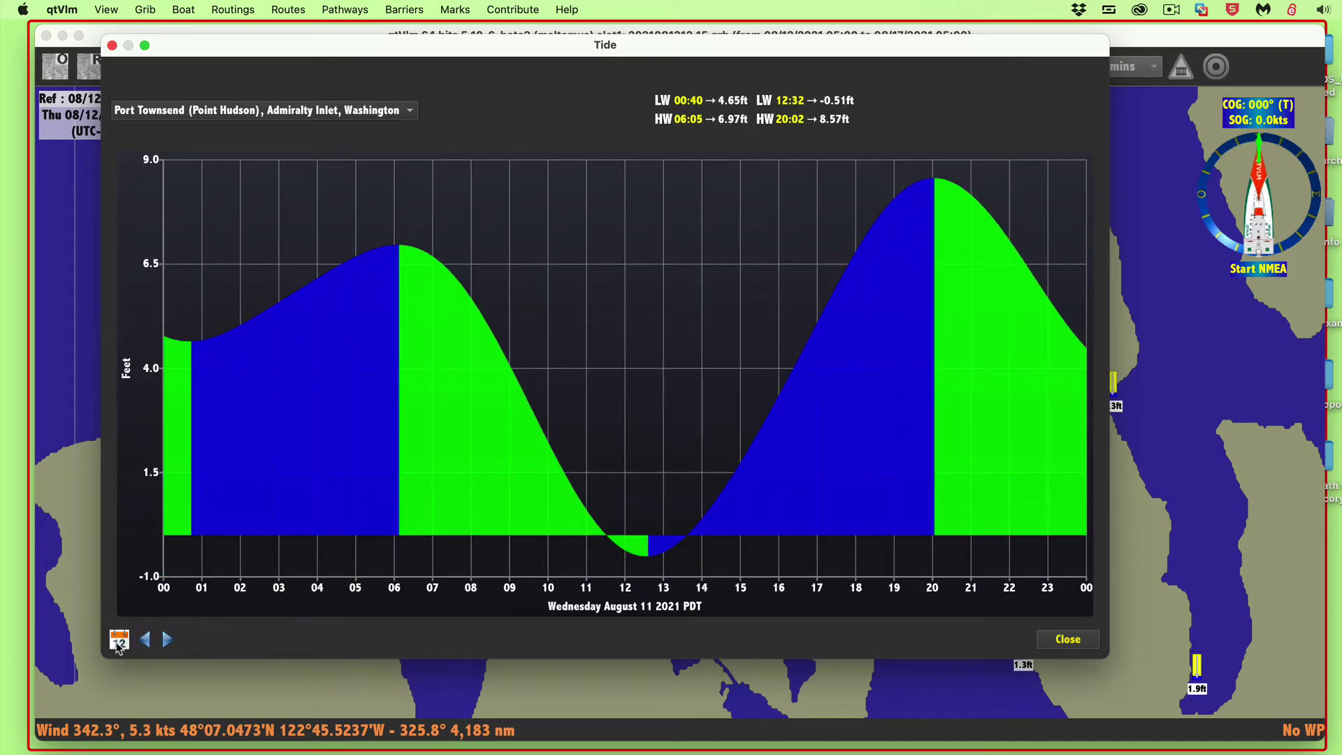
click(118, 644)
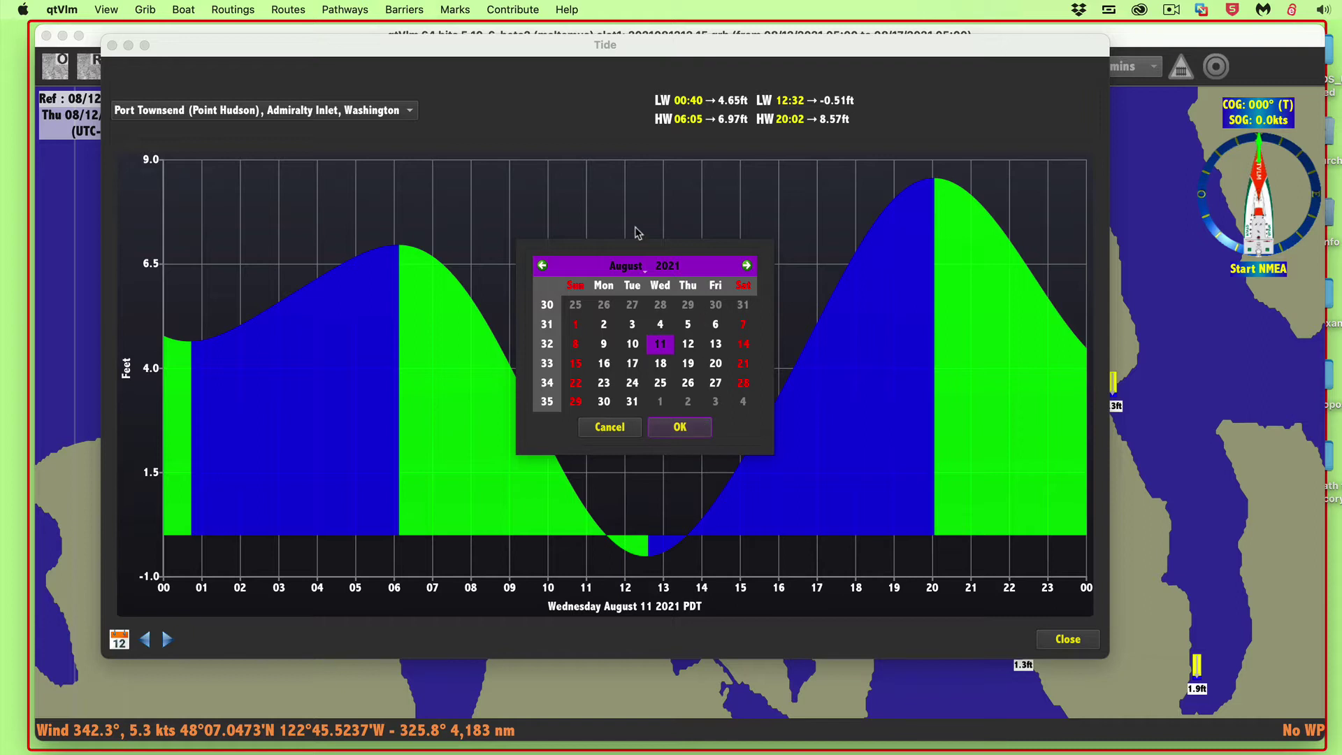
click(669, 267)
key(Return)
click(610, 433)
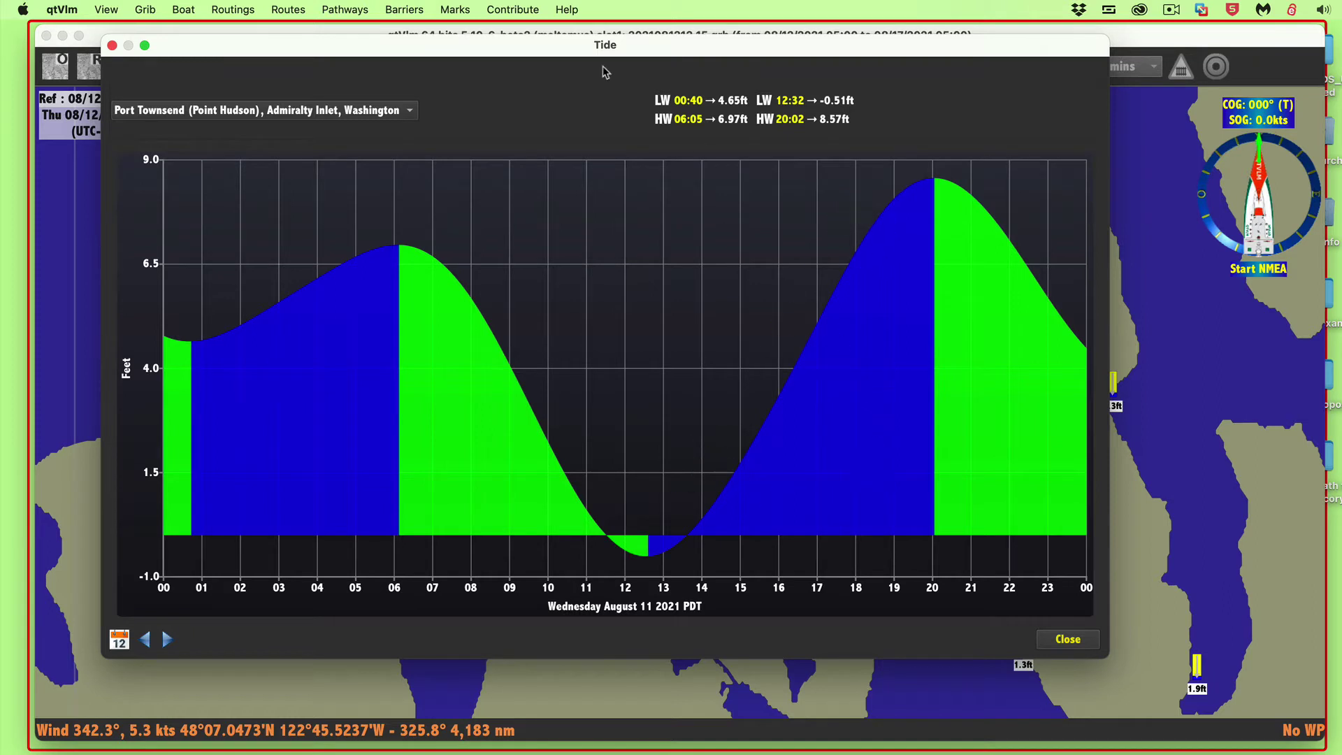
Step: Shift the Tide window slightly and close it to return to the map
drag(661, 47, 677, 53)
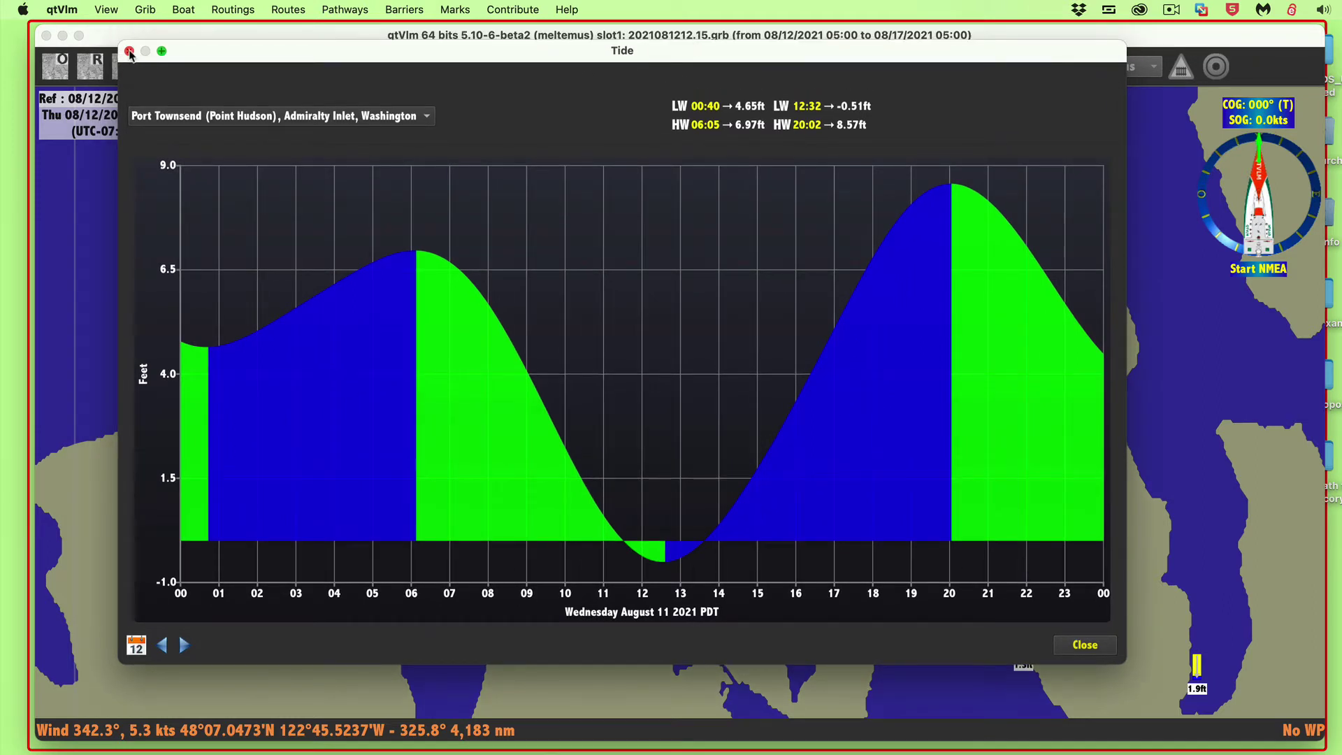
click(130, 51)
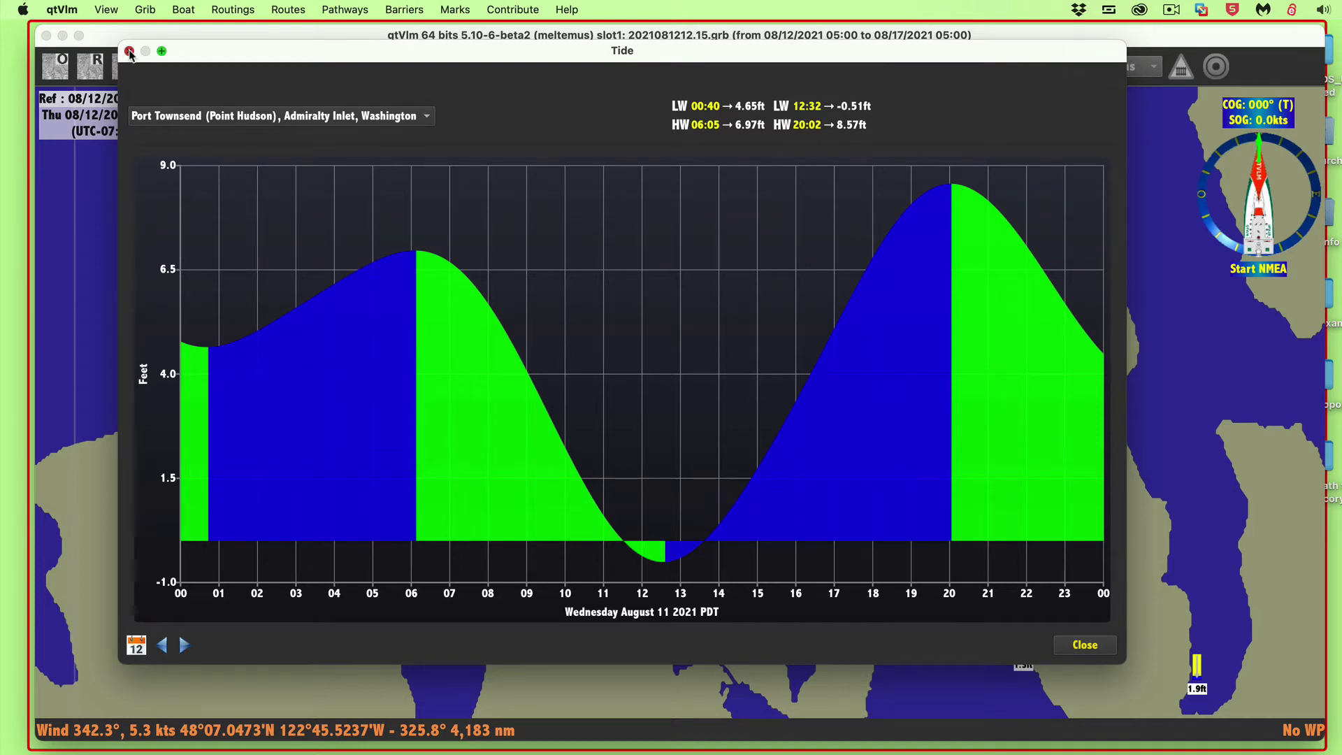
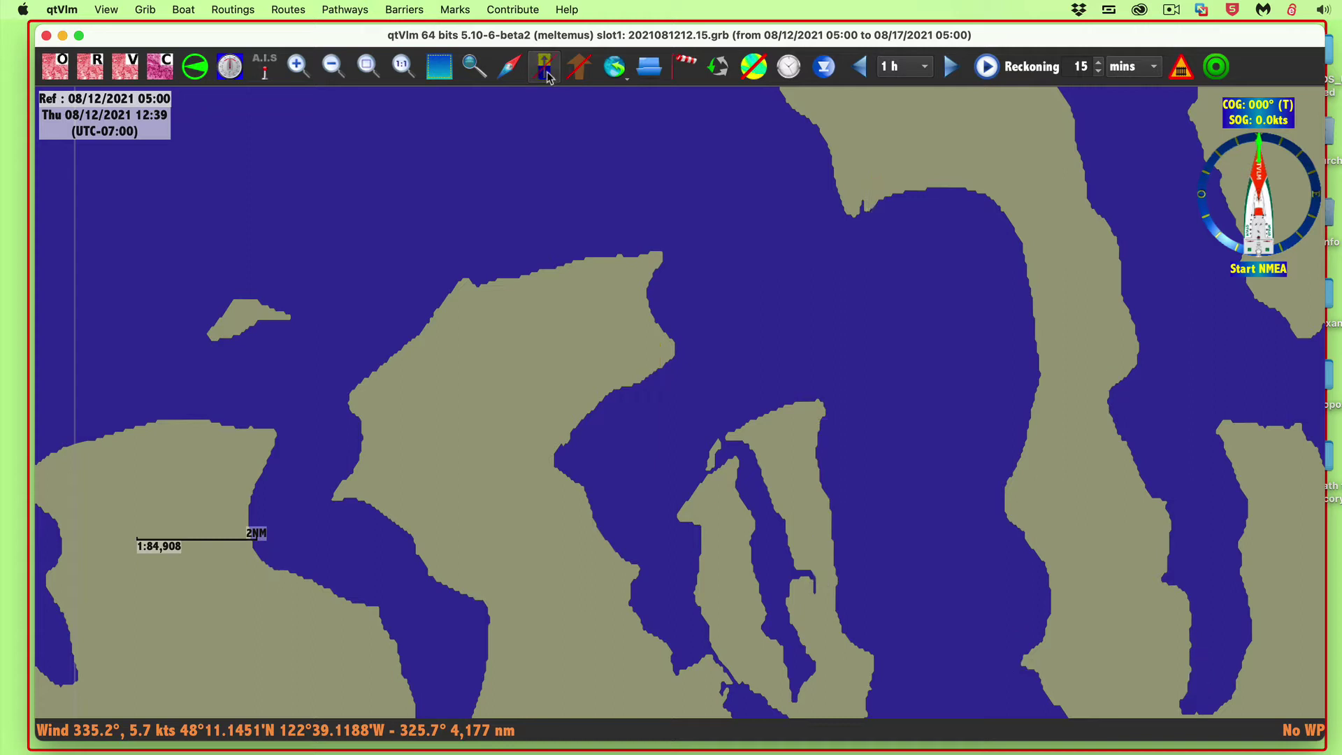
Step: Show the tidal current arrows on the map and open the currents graph of the Point Wilson, 2.7 mi NE station
click(579, 74)
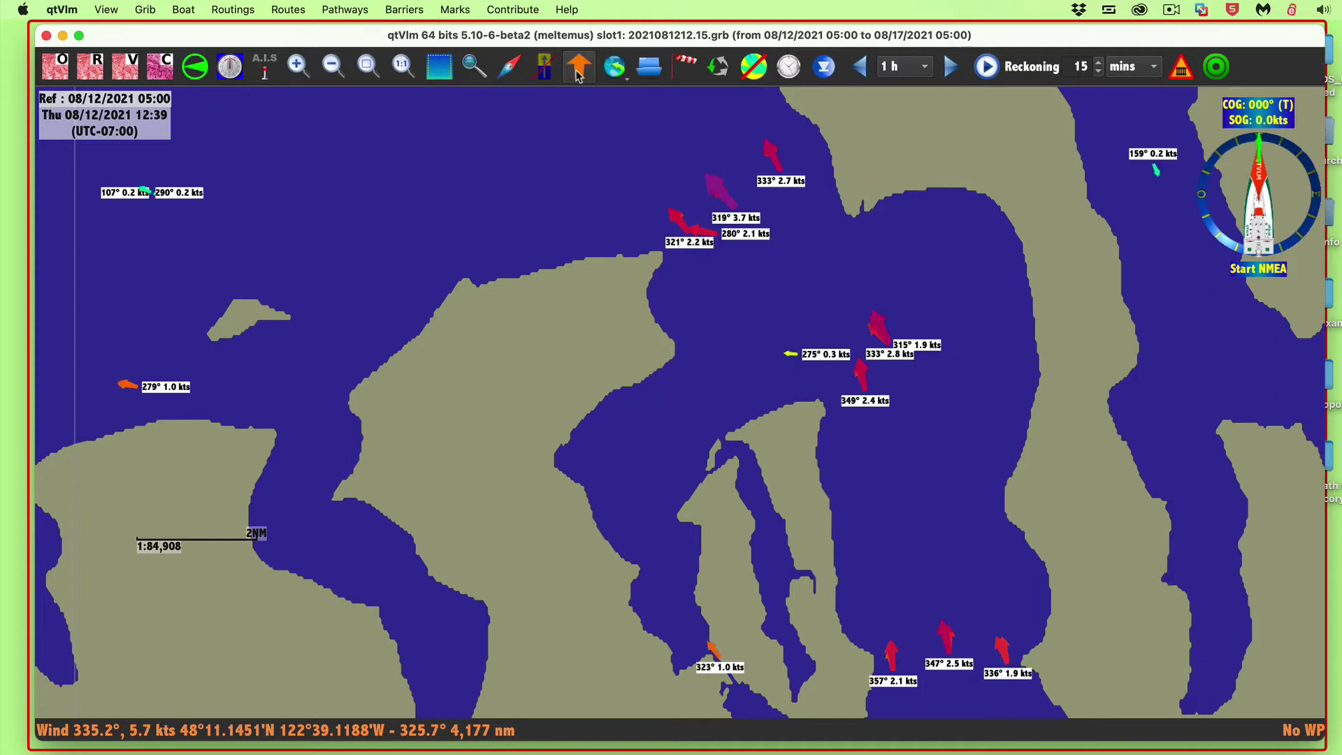
drag(558, 297, 572, 344)
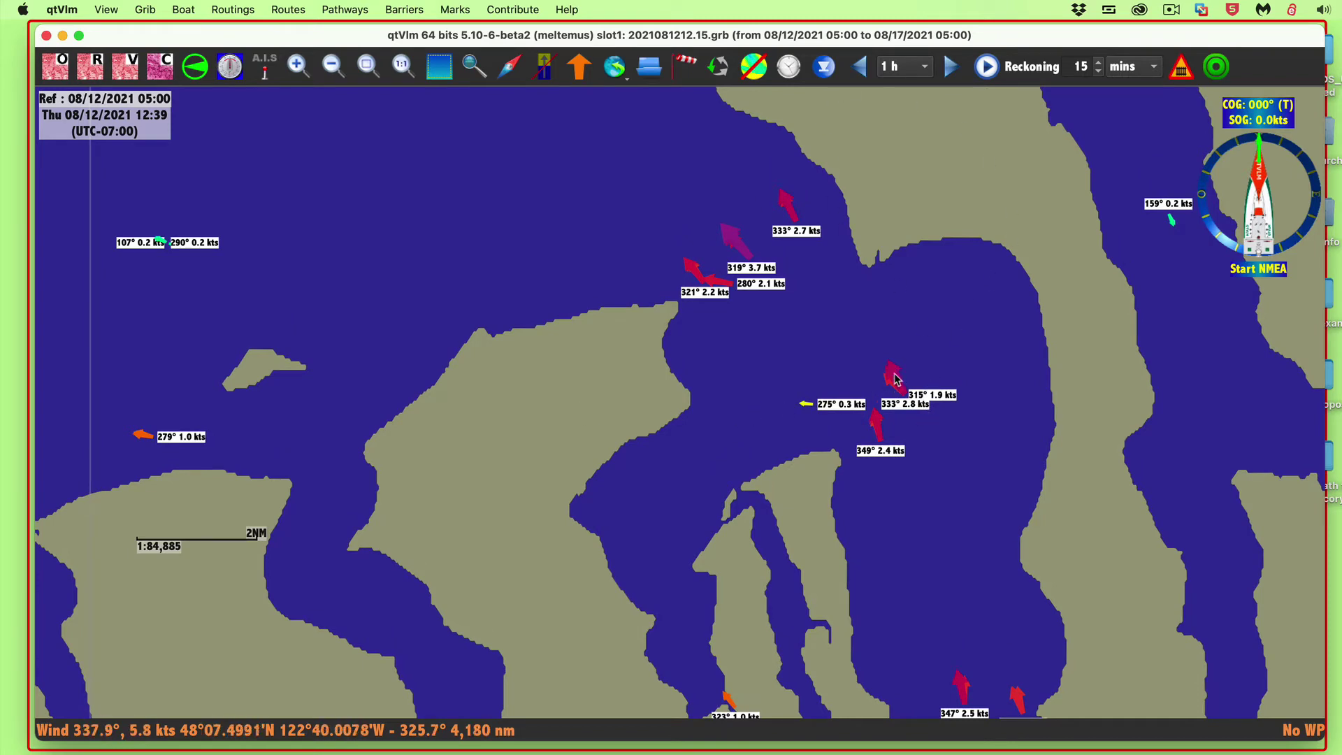
mouse_move(894, 379)
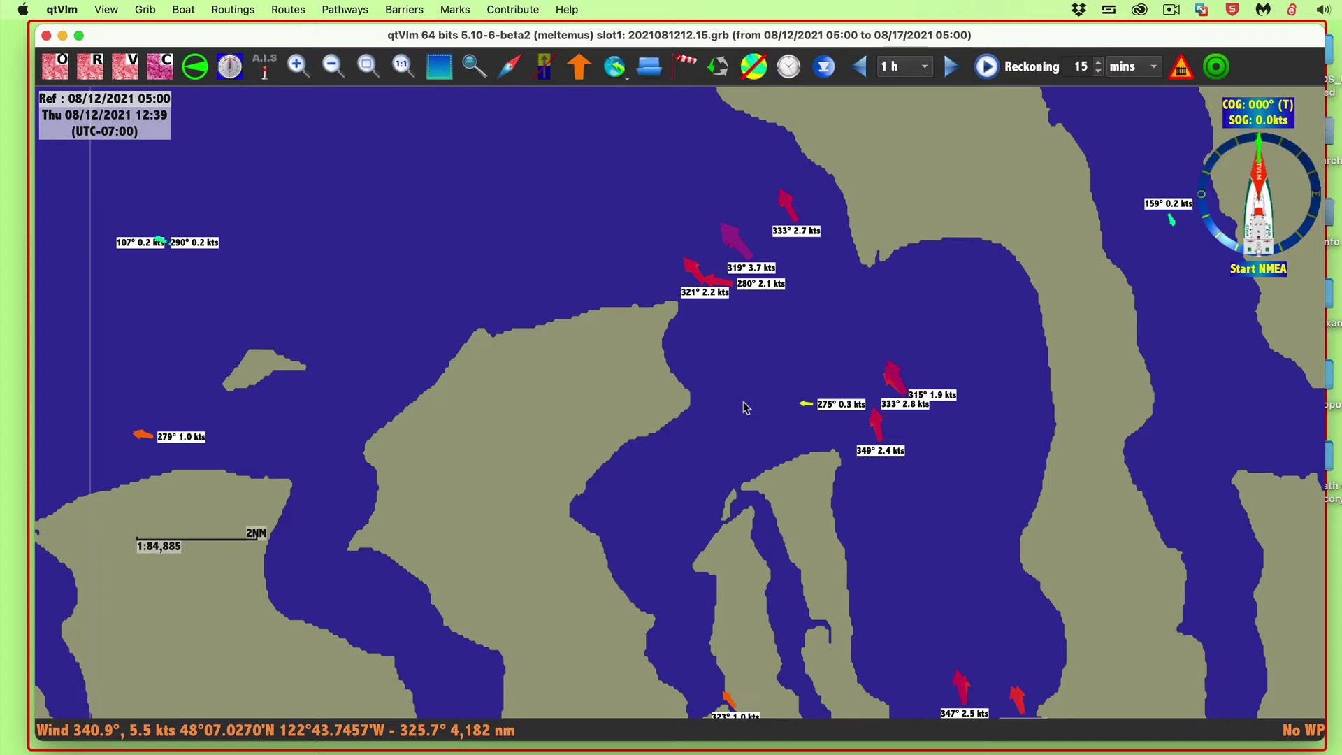
right_click(809, 201)
click(838, 216)
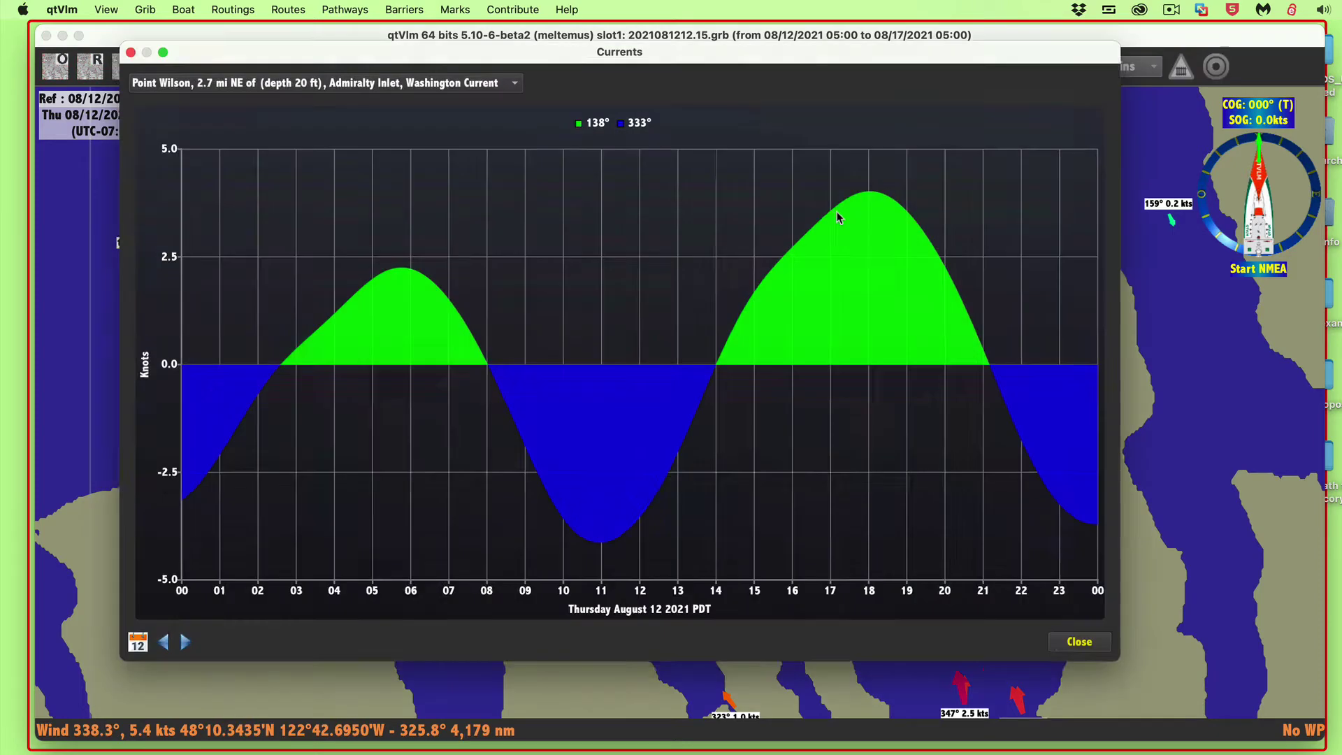
Step: Compare the Point Wilson currents graphs for the depths 56 ft and 118 ft, ending on 20 ft
click(488, 84)
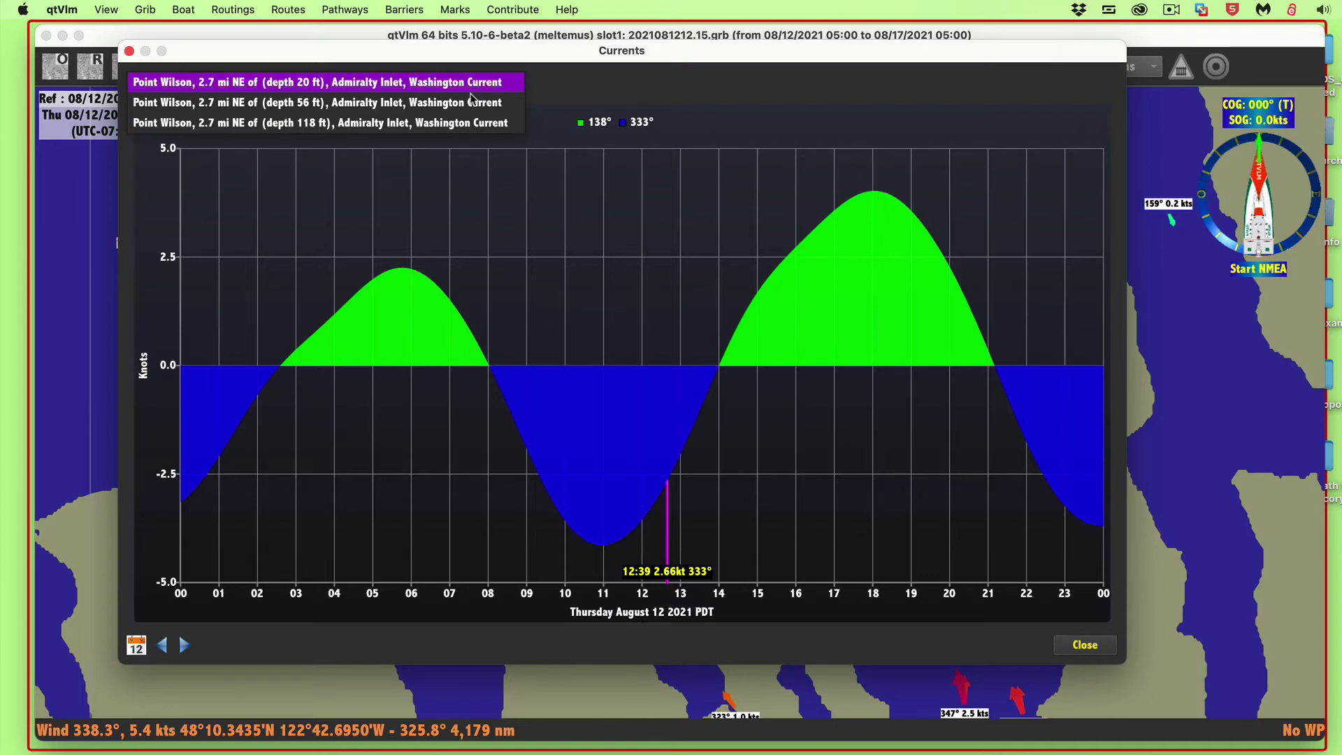
click(469, 102)
click(456, 86)
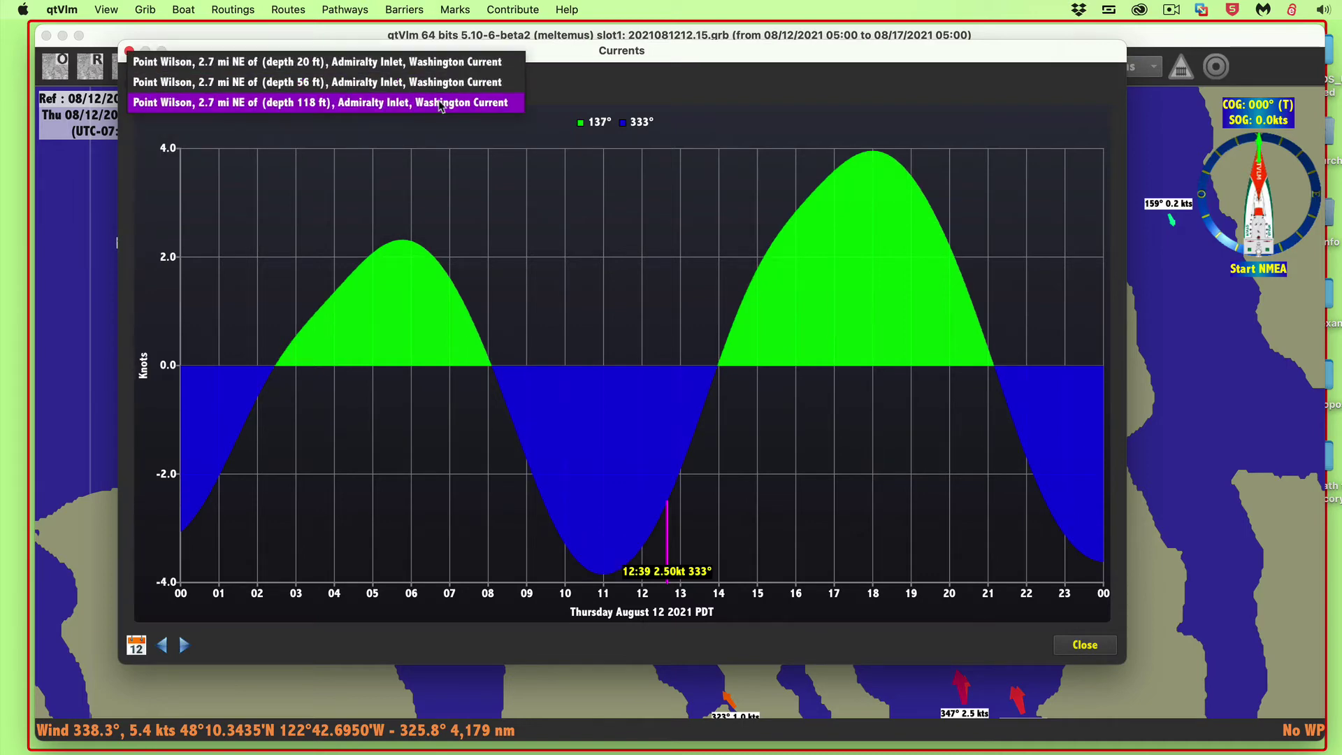
click(442, 103)
click(441, 82)
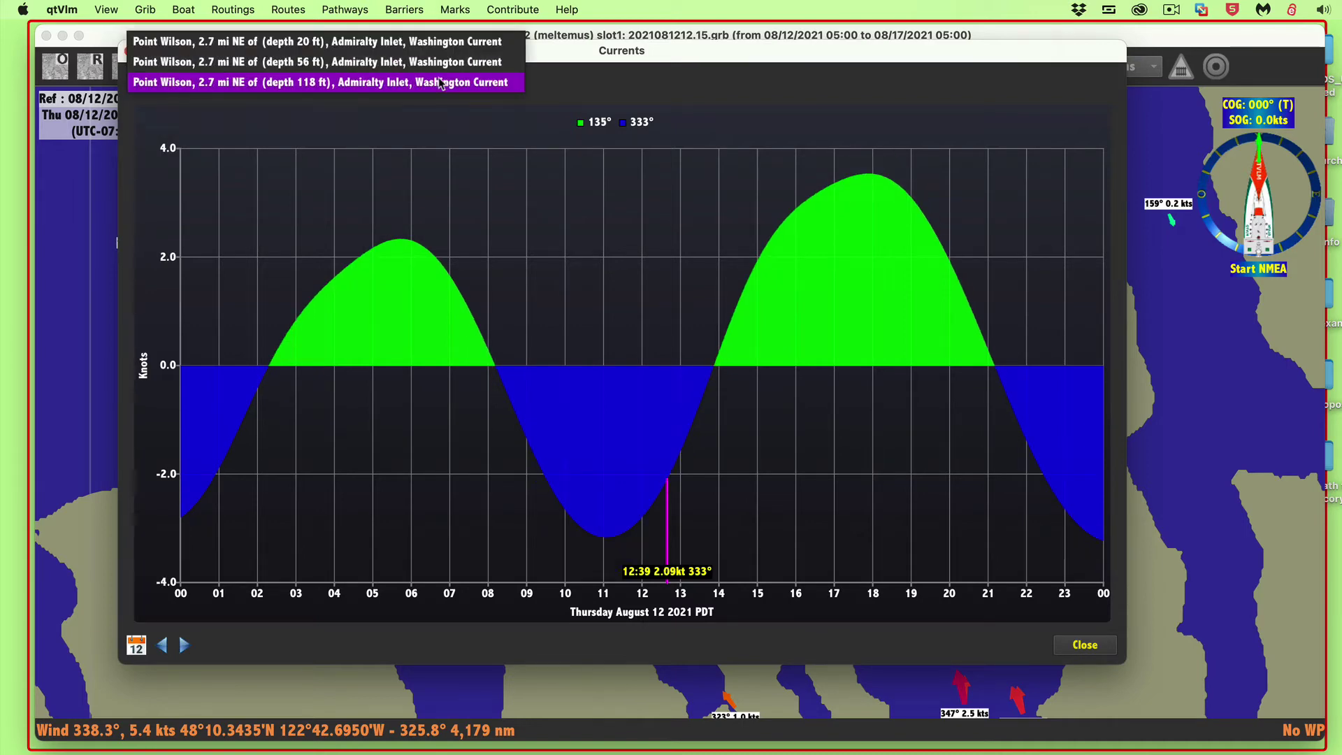
click(456, 41)
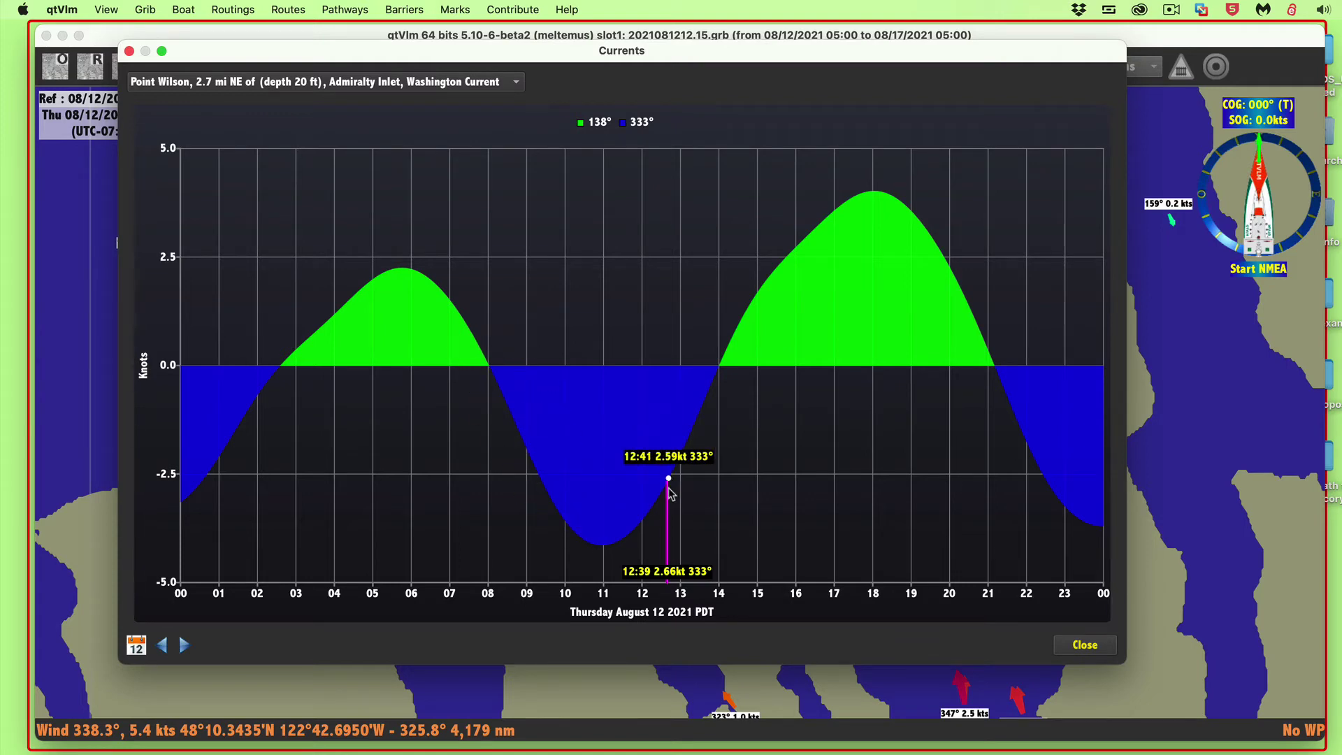
click(243, 82)
click(243, 83)
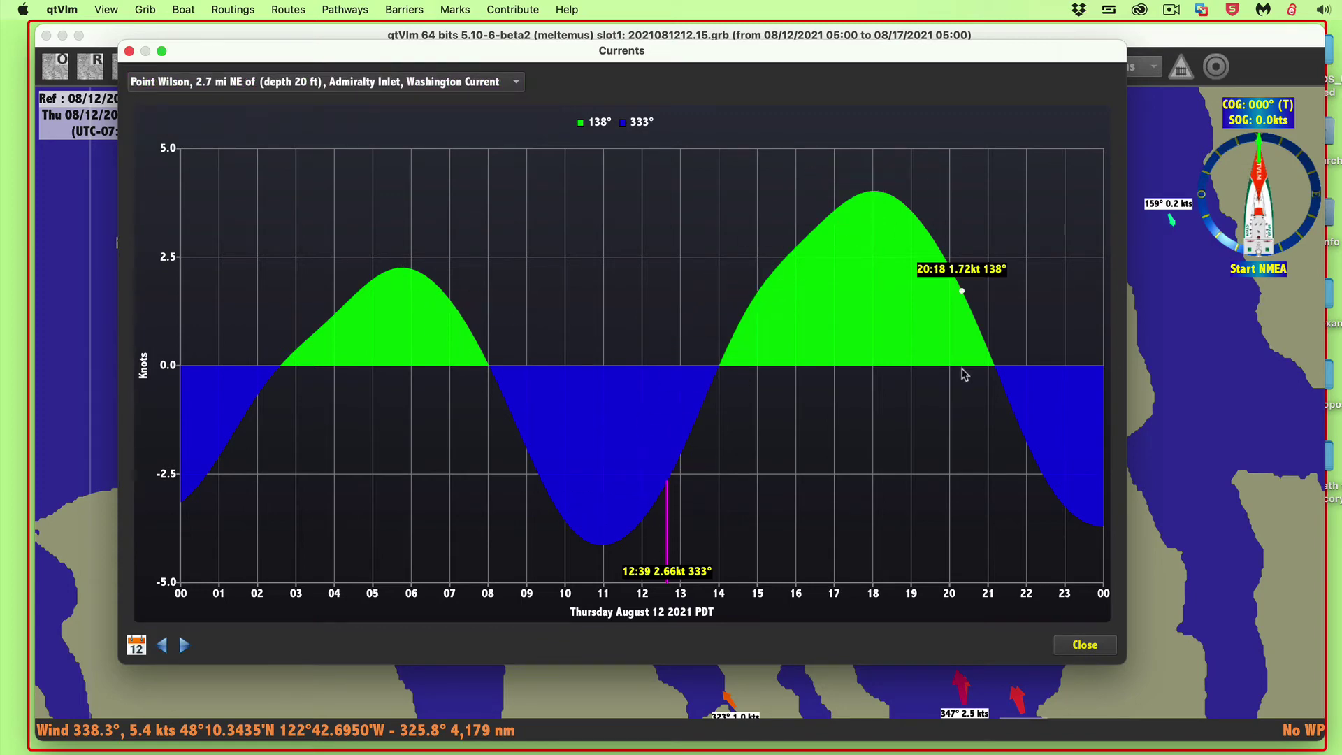
Step: Look at the Currents window's date calendar without changing the date, and close the window to return to the map
click(137, 646)
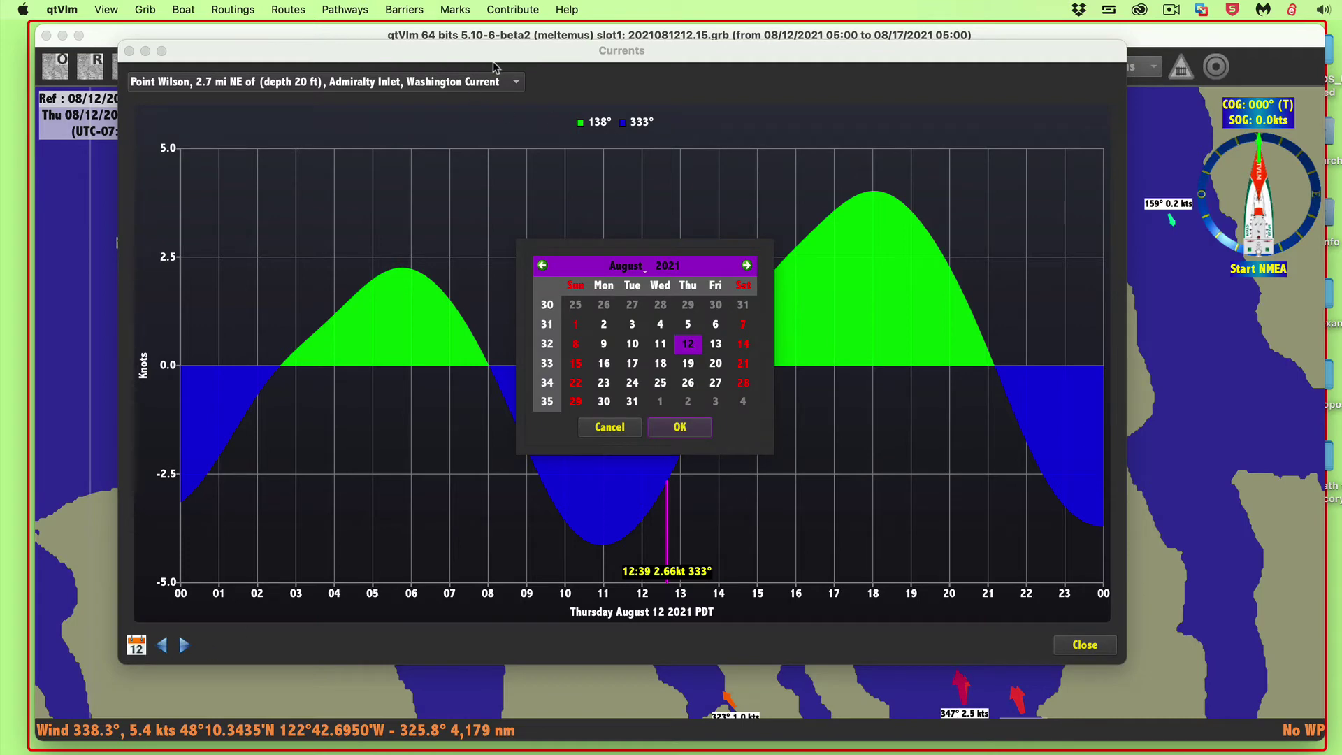
click(616, 432)
drag(453, 57, 574, 117)
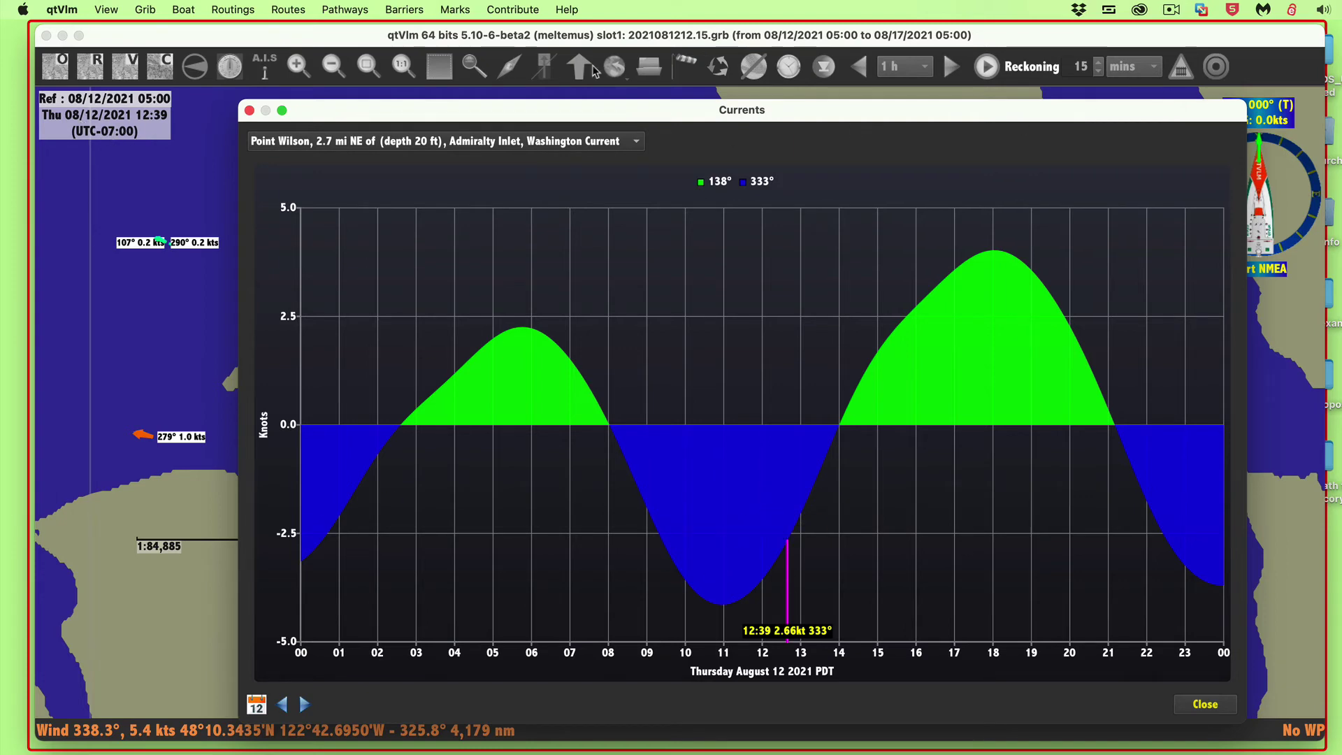
click(249, 111)
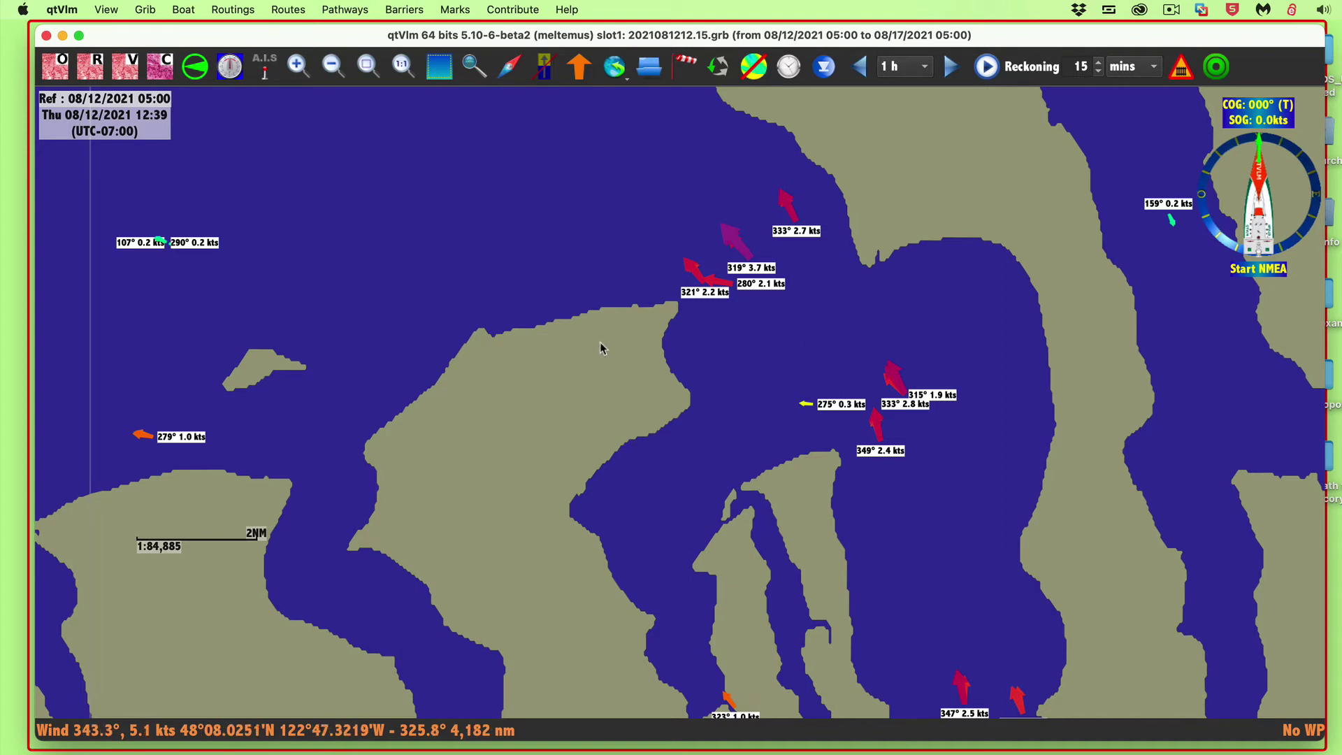
right_click(727, 356)
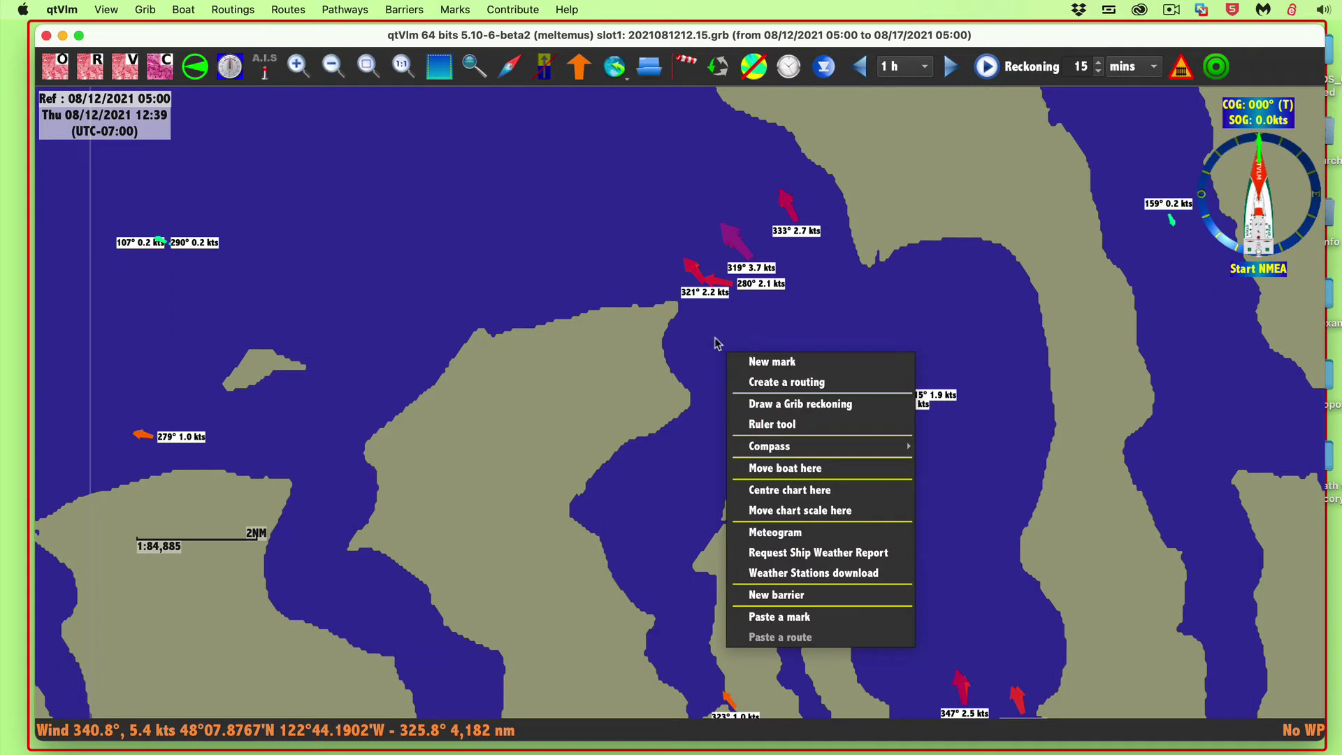
click(571, 210)
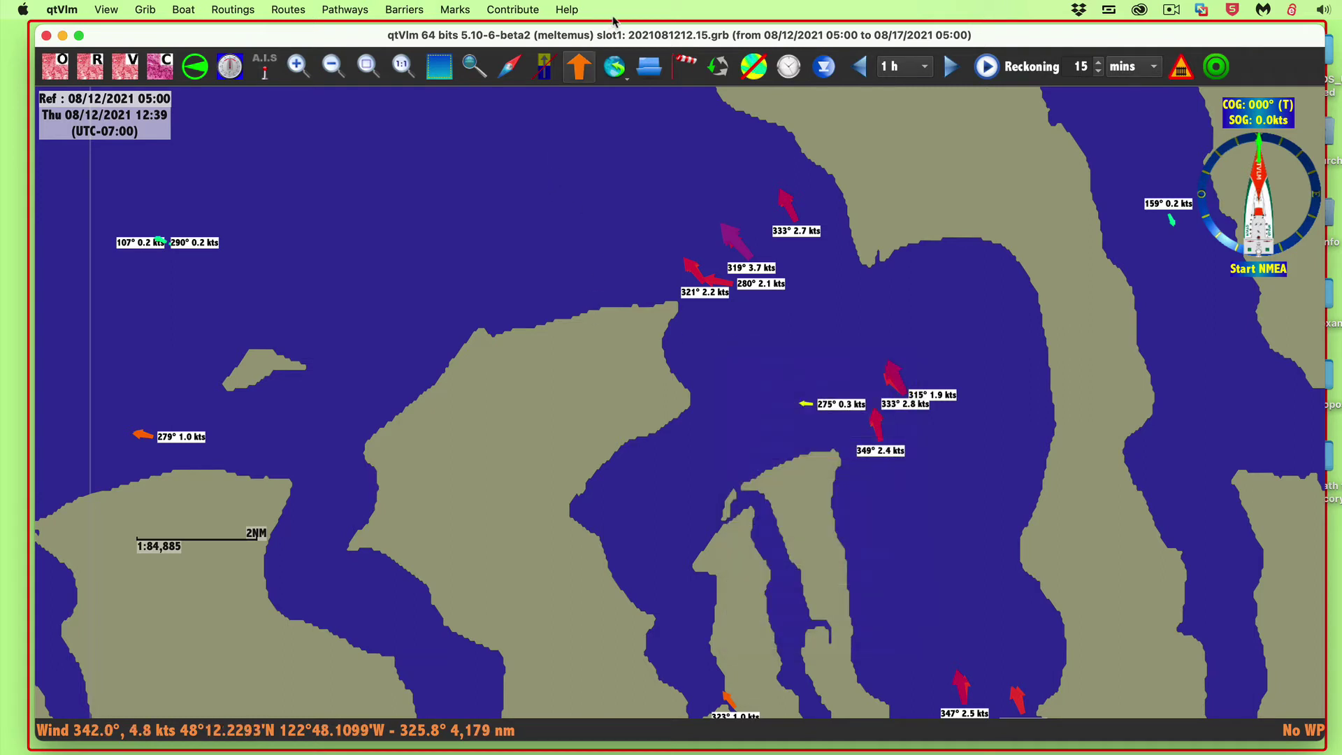
click(616, 68)
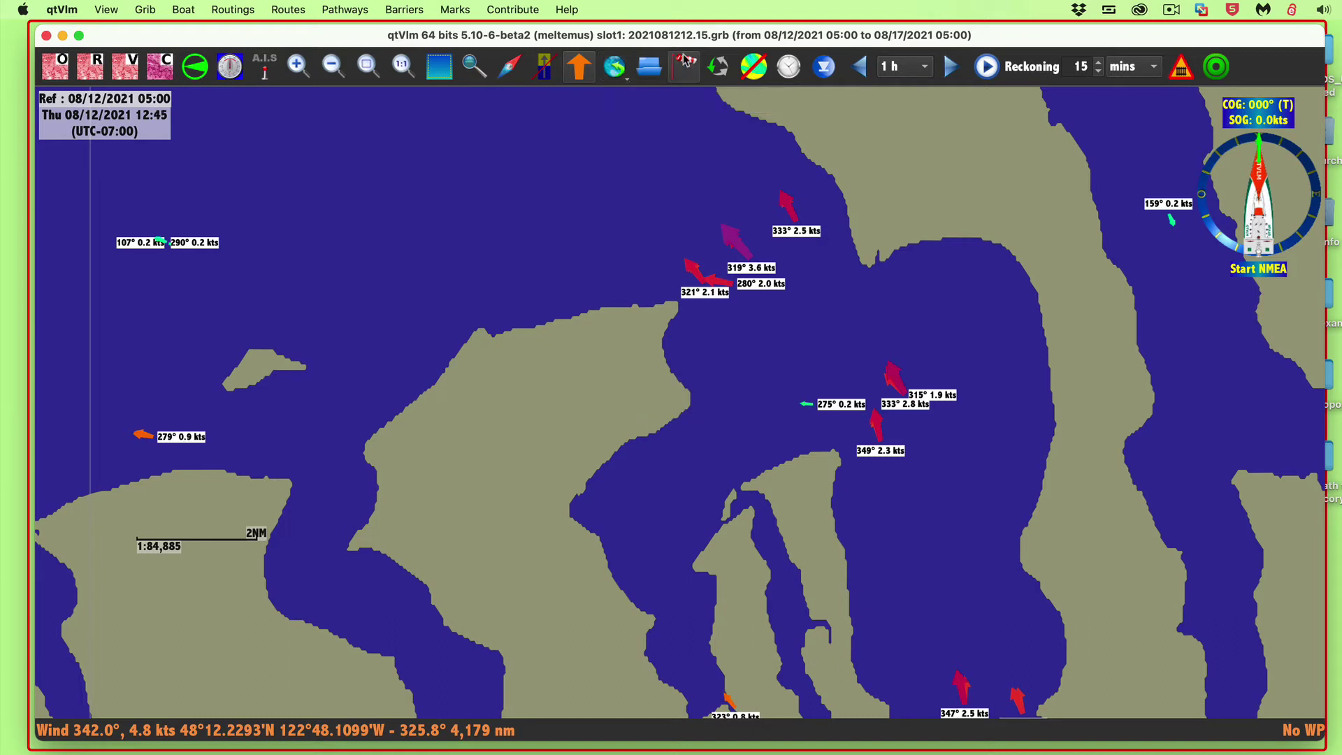
Step: Show the grib wind data on the map and set the grib date to Sat 08/14/2021 23:00 PDT
click(754, 68)
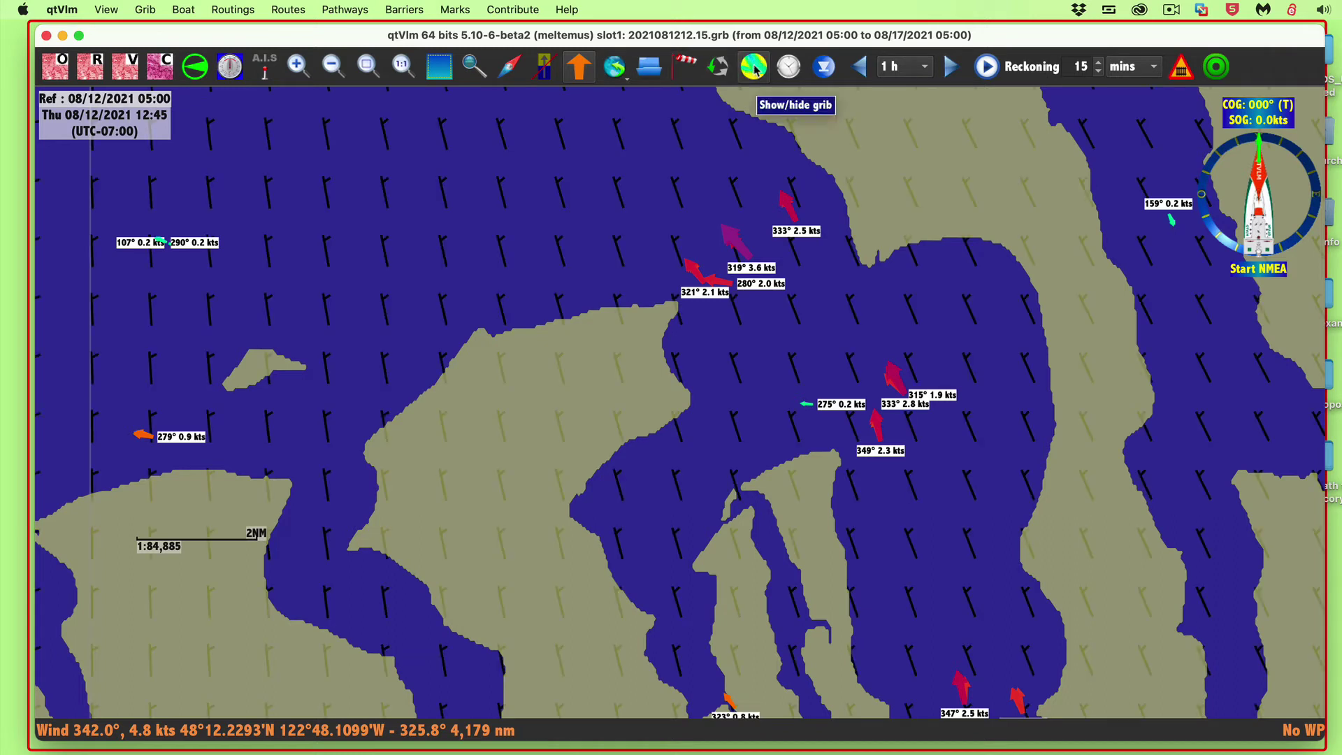
click(790, 67)
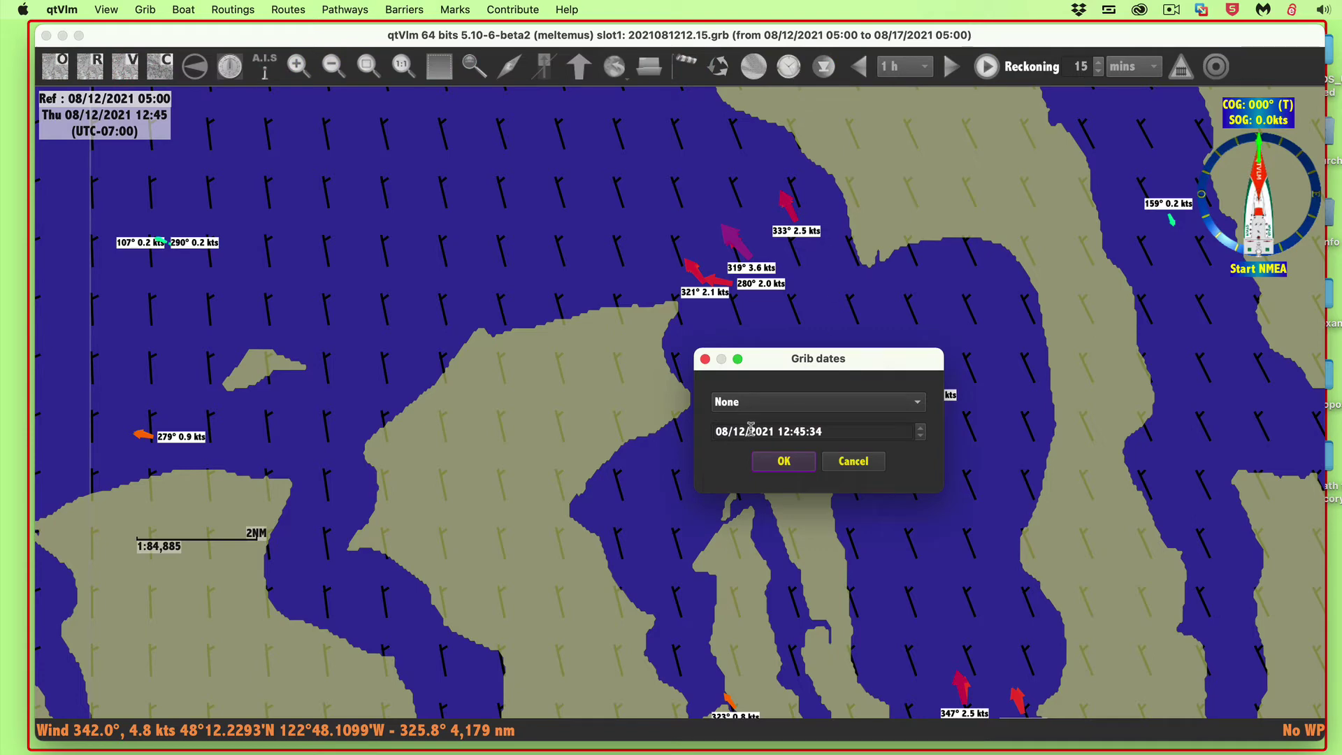
click(759, 404)
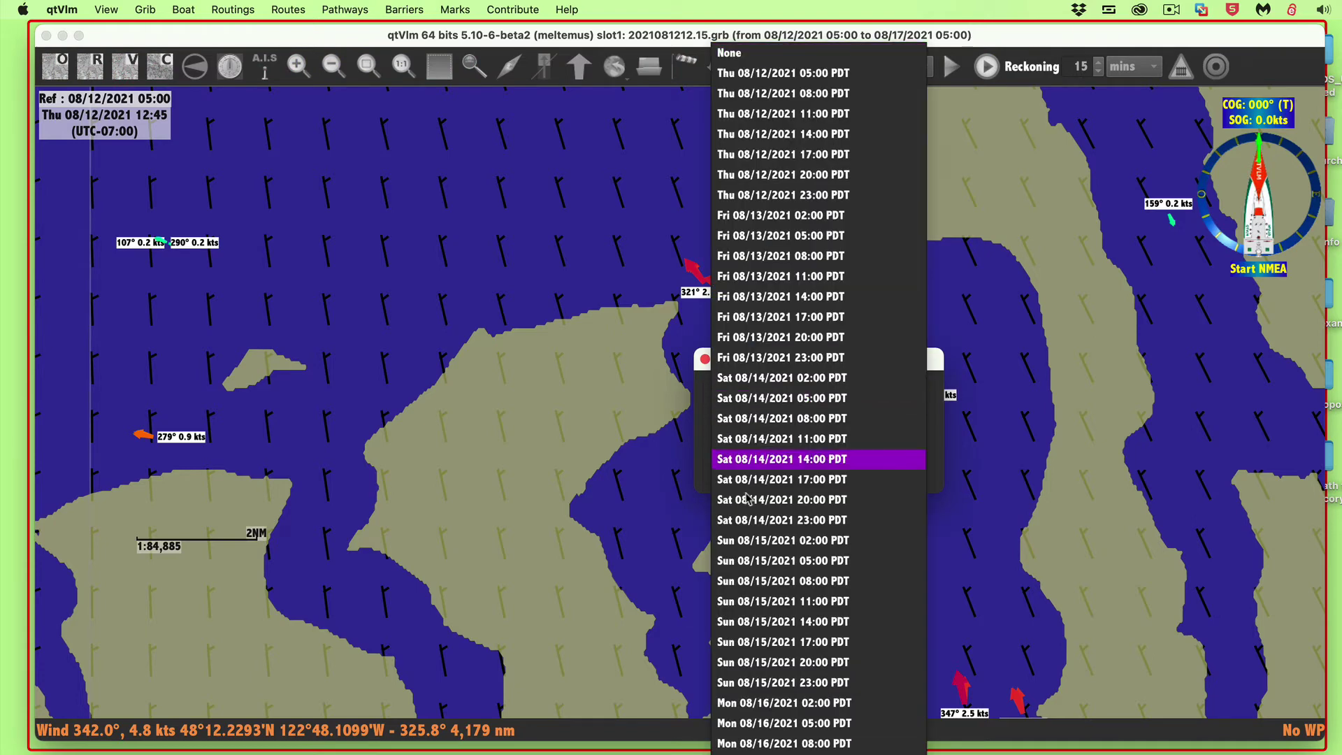
click(744, 529)
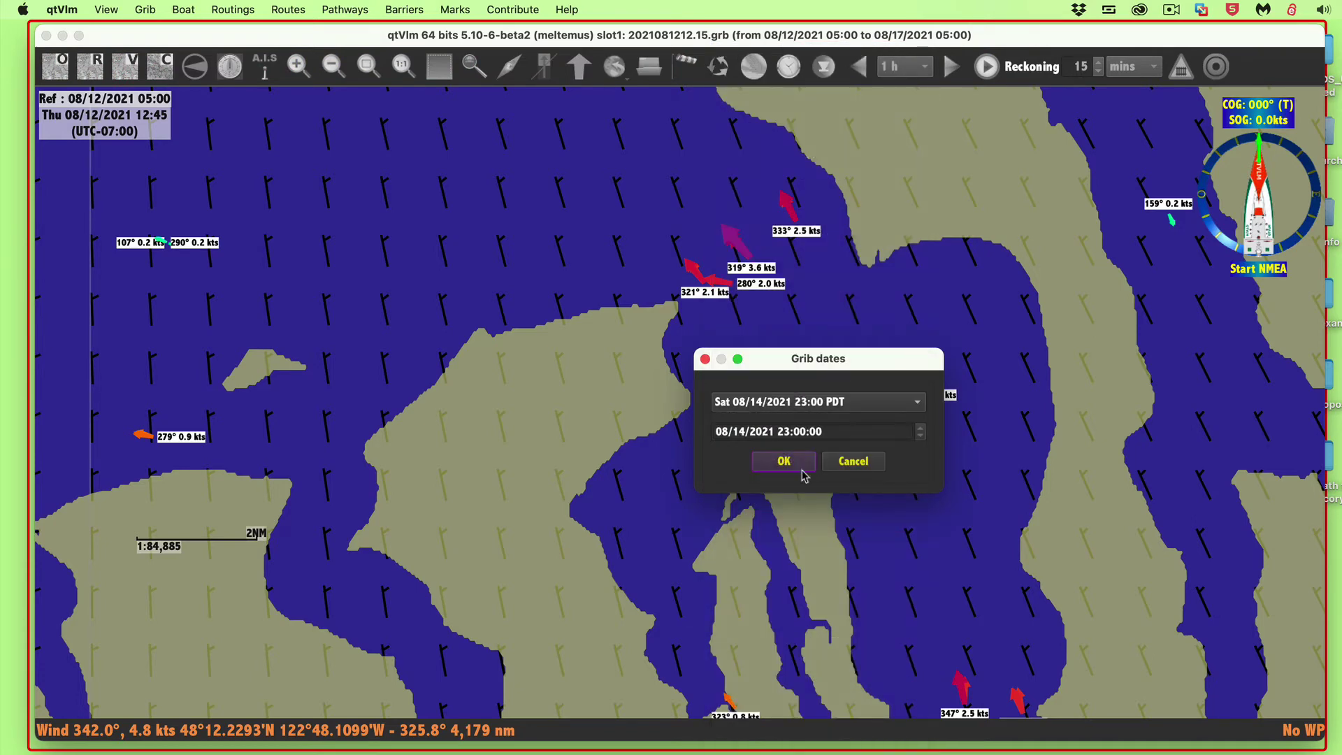
click(797, 469)
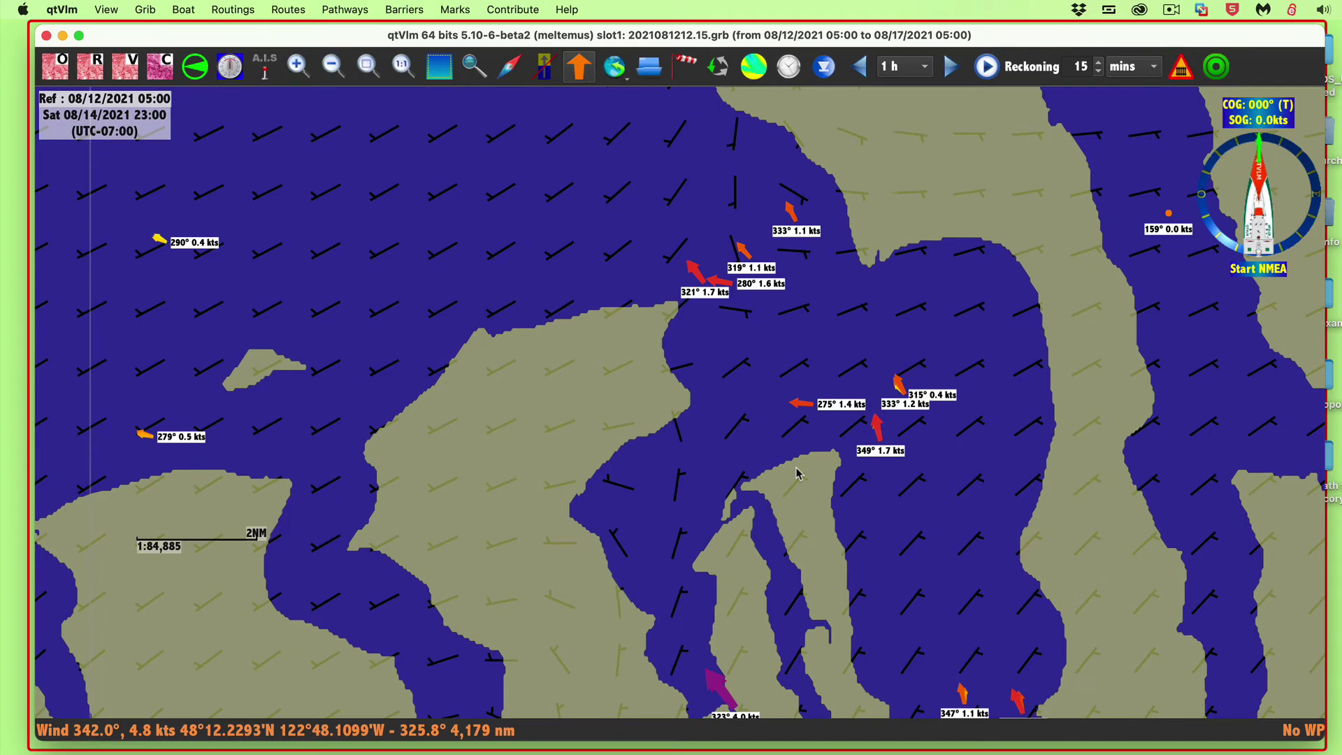
Step: Return the map to the current date and time and hide the grib wind data
click(825, 68)
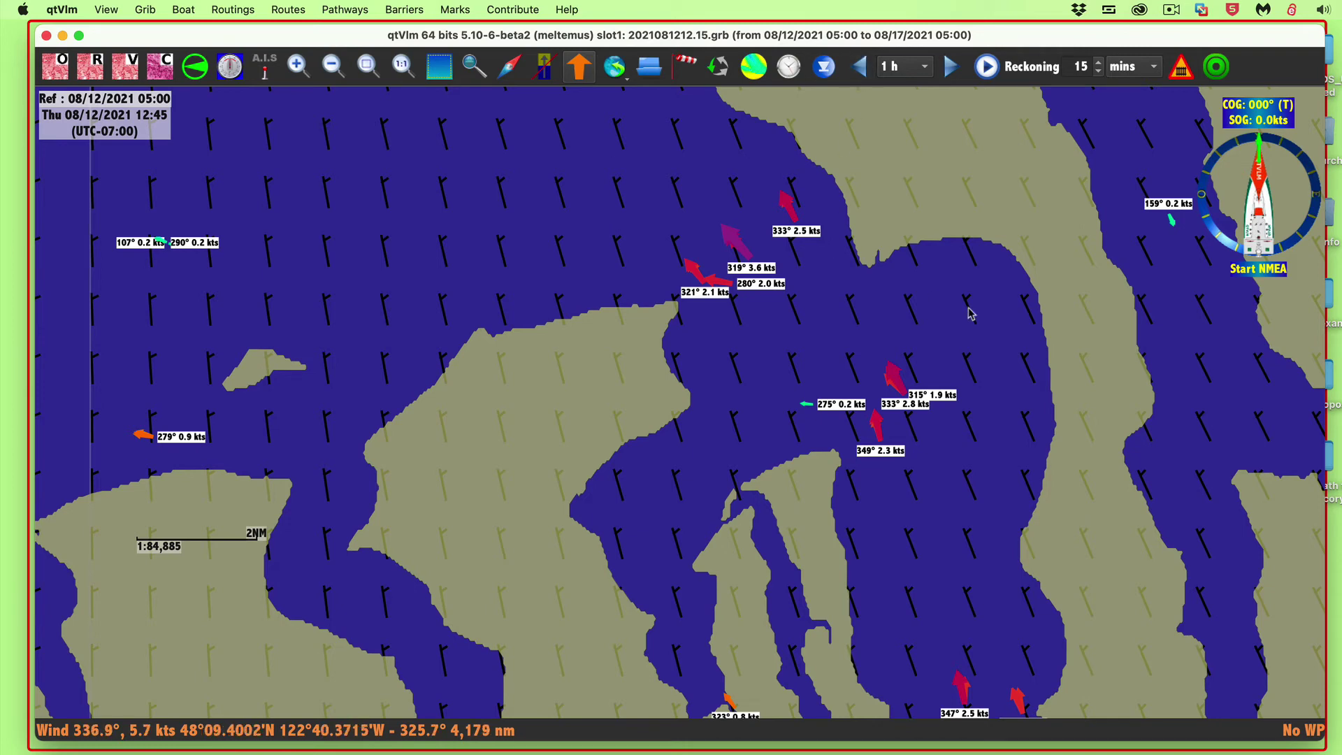
click(759, 67)
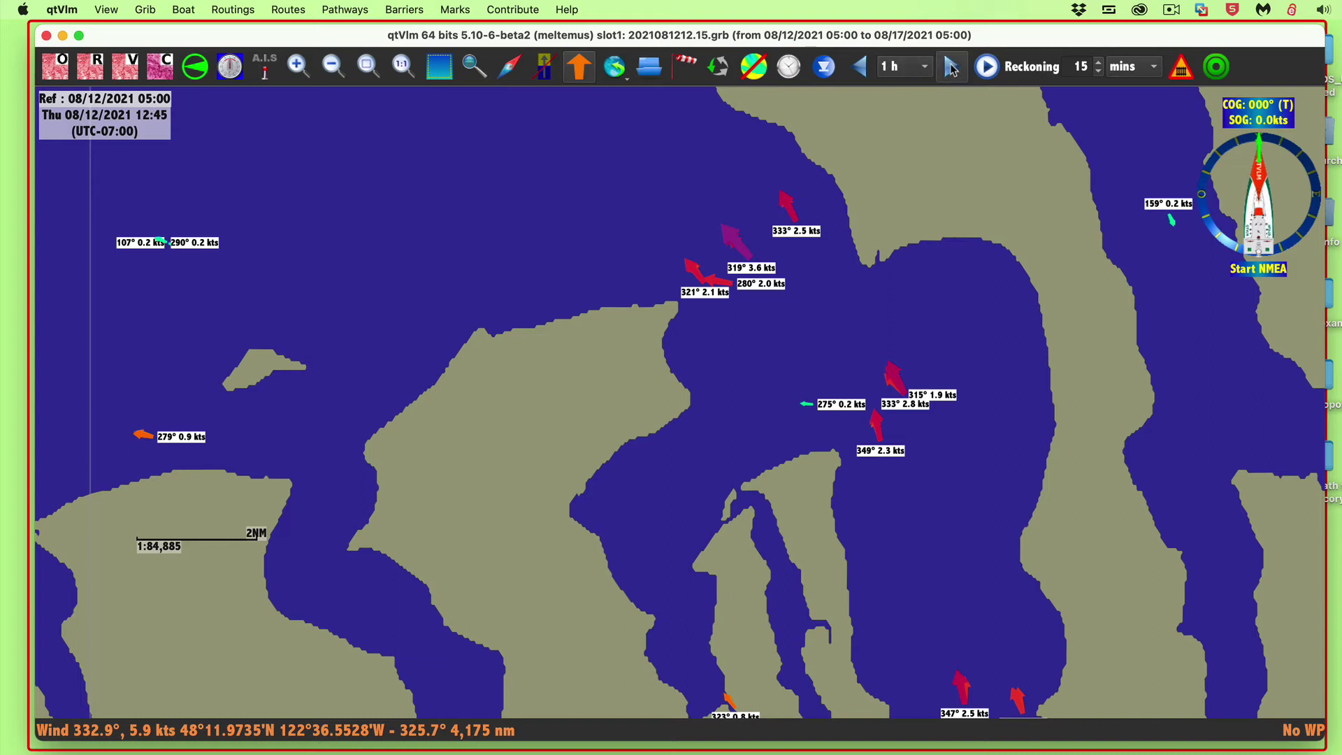
Step: Step the tidal currents forward in 1 h increments to Thu 08/12/2021 18:45
click(951, 68)
click(950, 67)
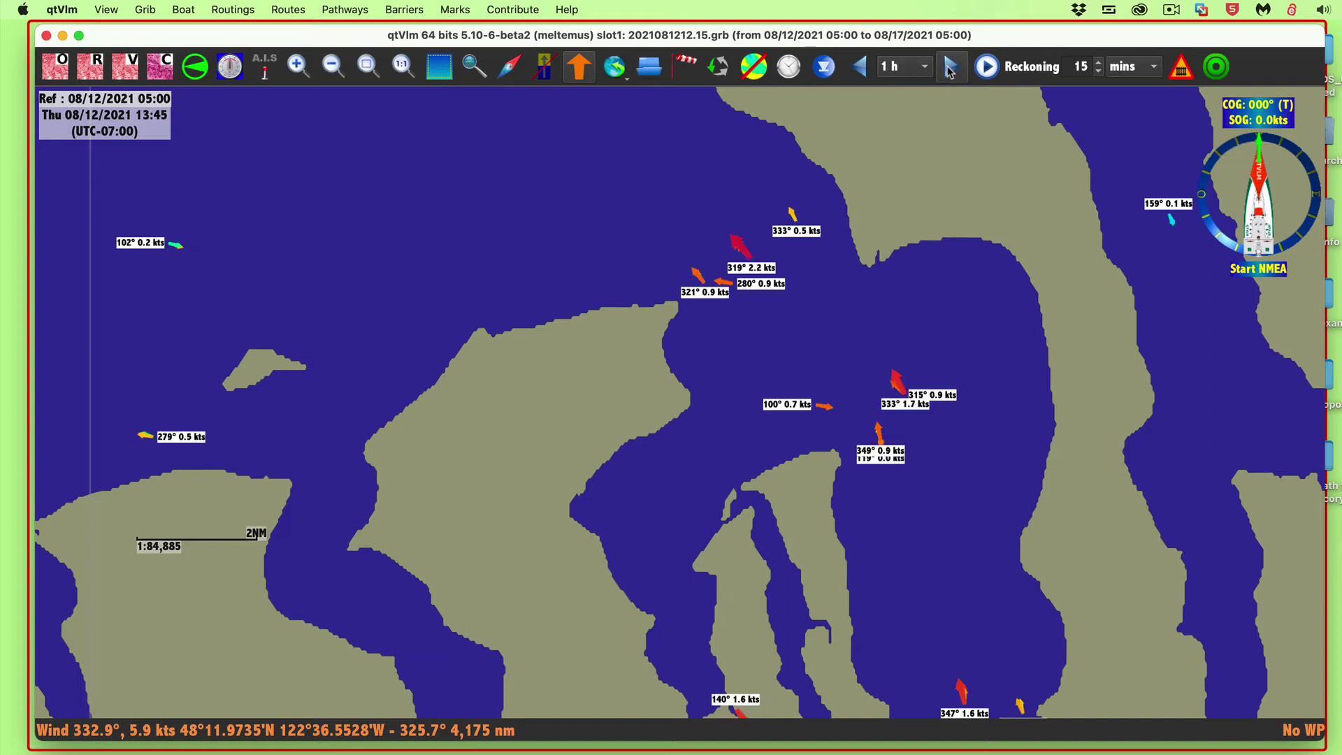
click(951, 68)
click(950, 68)
click(951, 68)
click(951, 68)
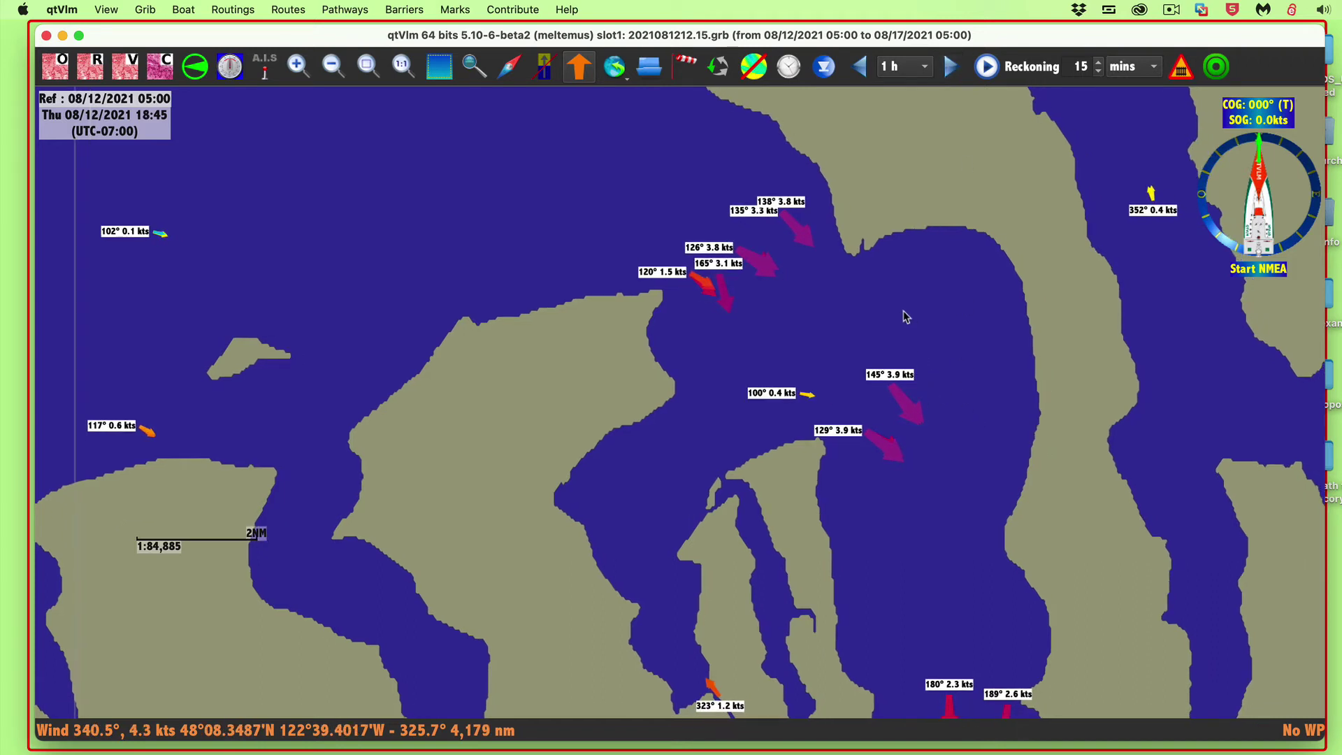
Step: Animate the tidal currents forward over the following days, and return the map to the current date and time
click(988, 64)
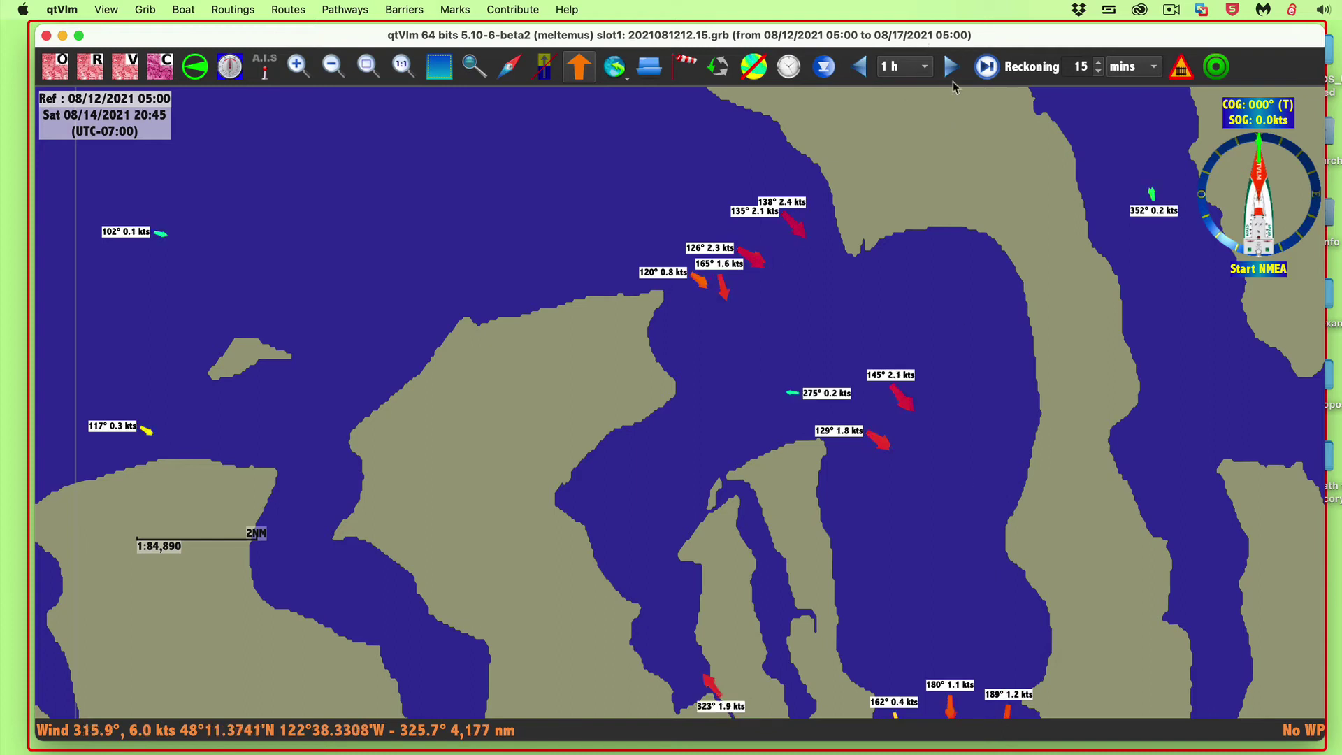
click(986, 67)
click(950, 67)
double_click(950, 67)
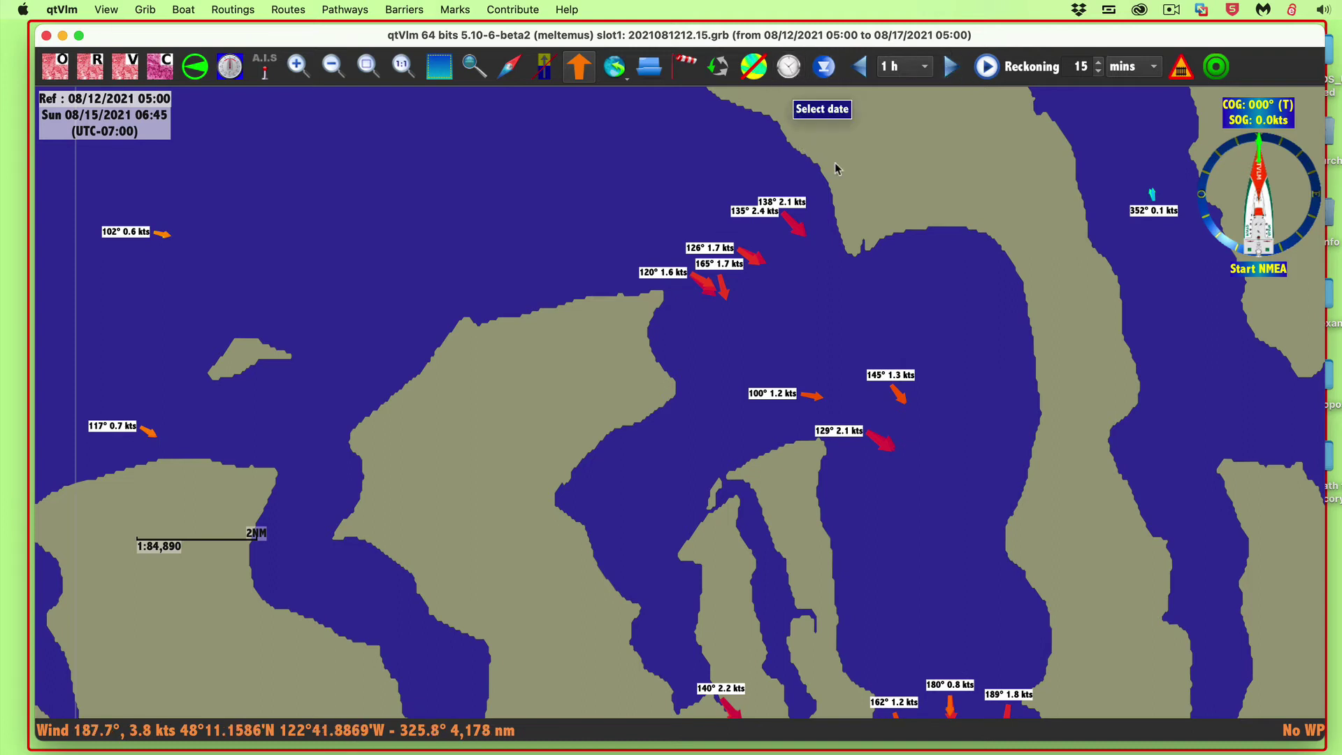
click(829, 67)
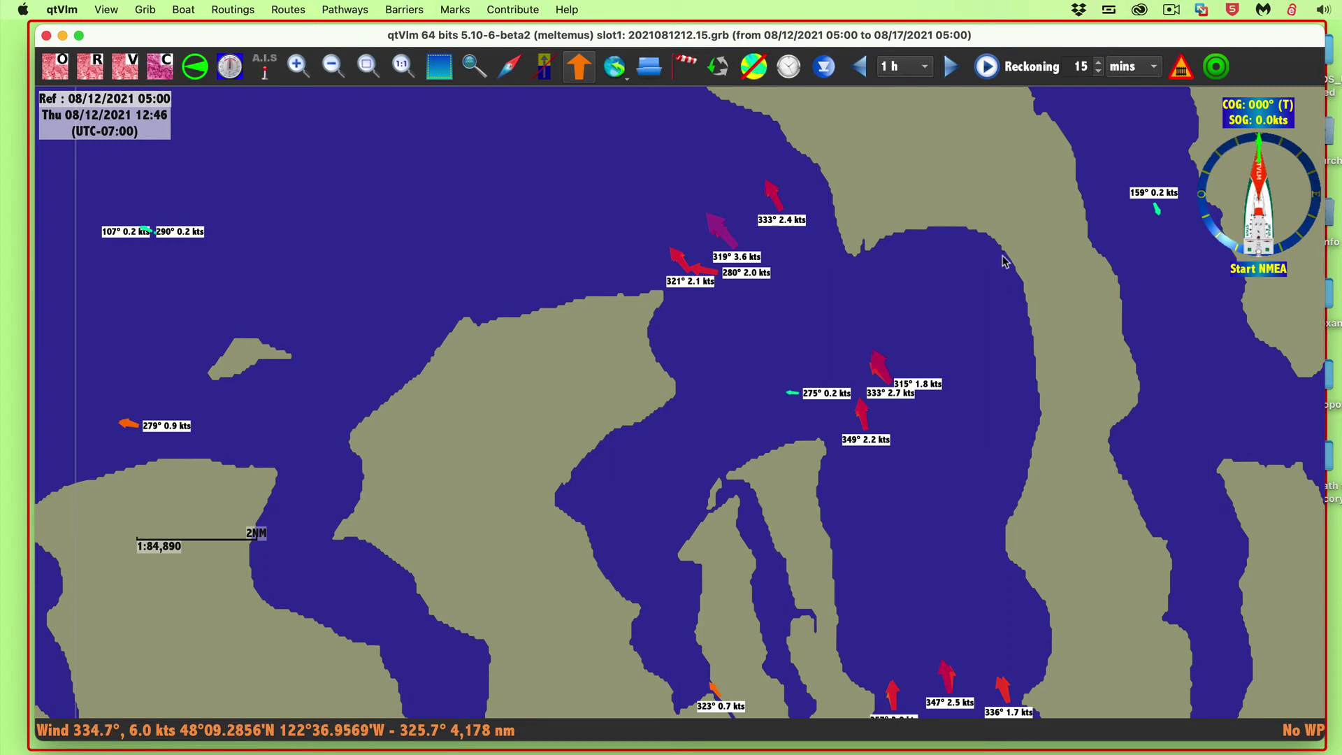
click(1172, 11)
click(1206, 49)
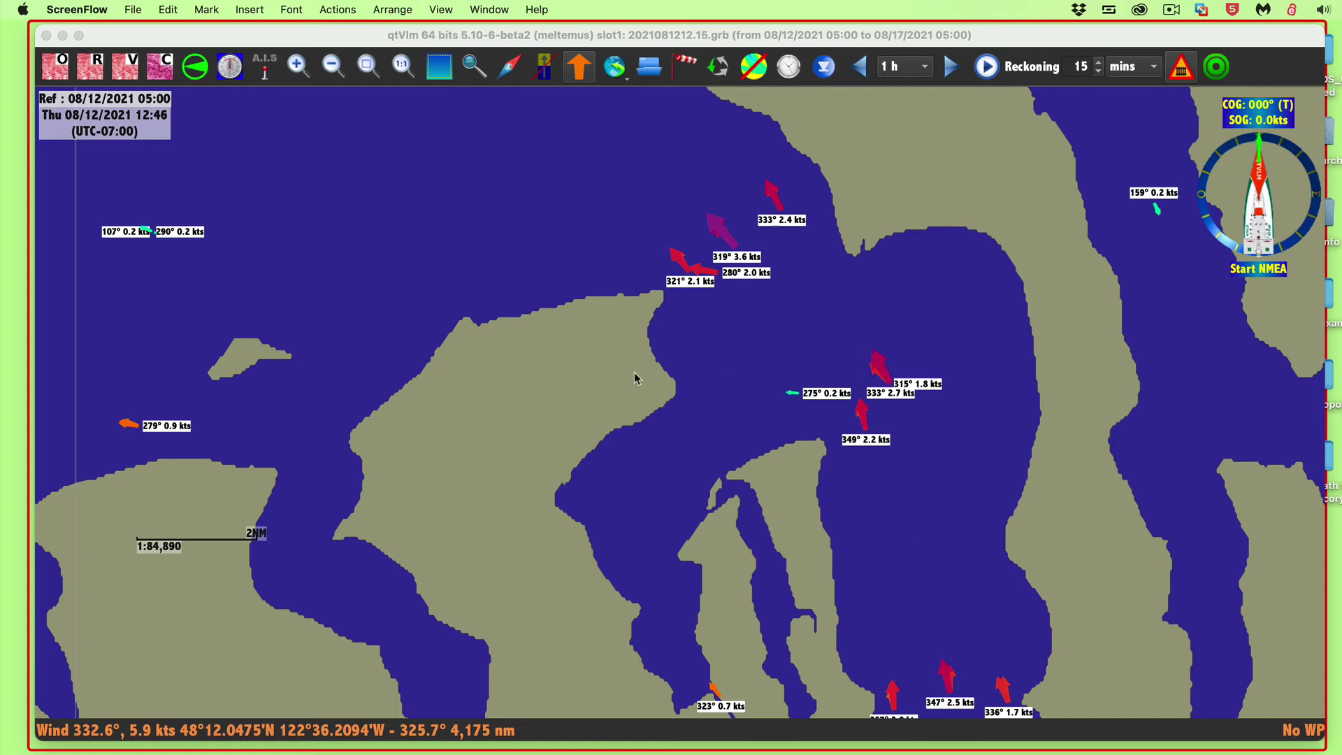
Step: Examine the tidal current arrows across Puget Sound and among the islands east of Victoria
scroll(634, 378, down, 5)
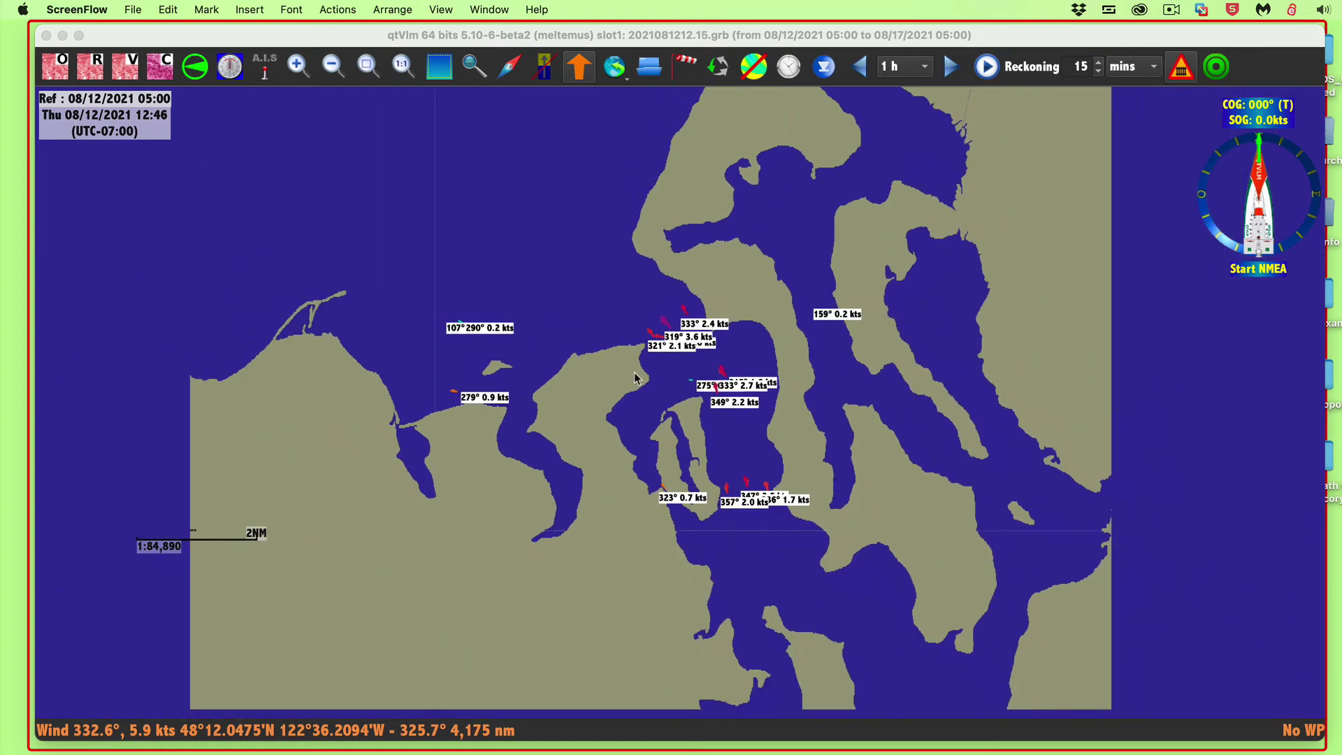
scroll(635, 378, down, 3)
scroll(636, 378, down, 3)
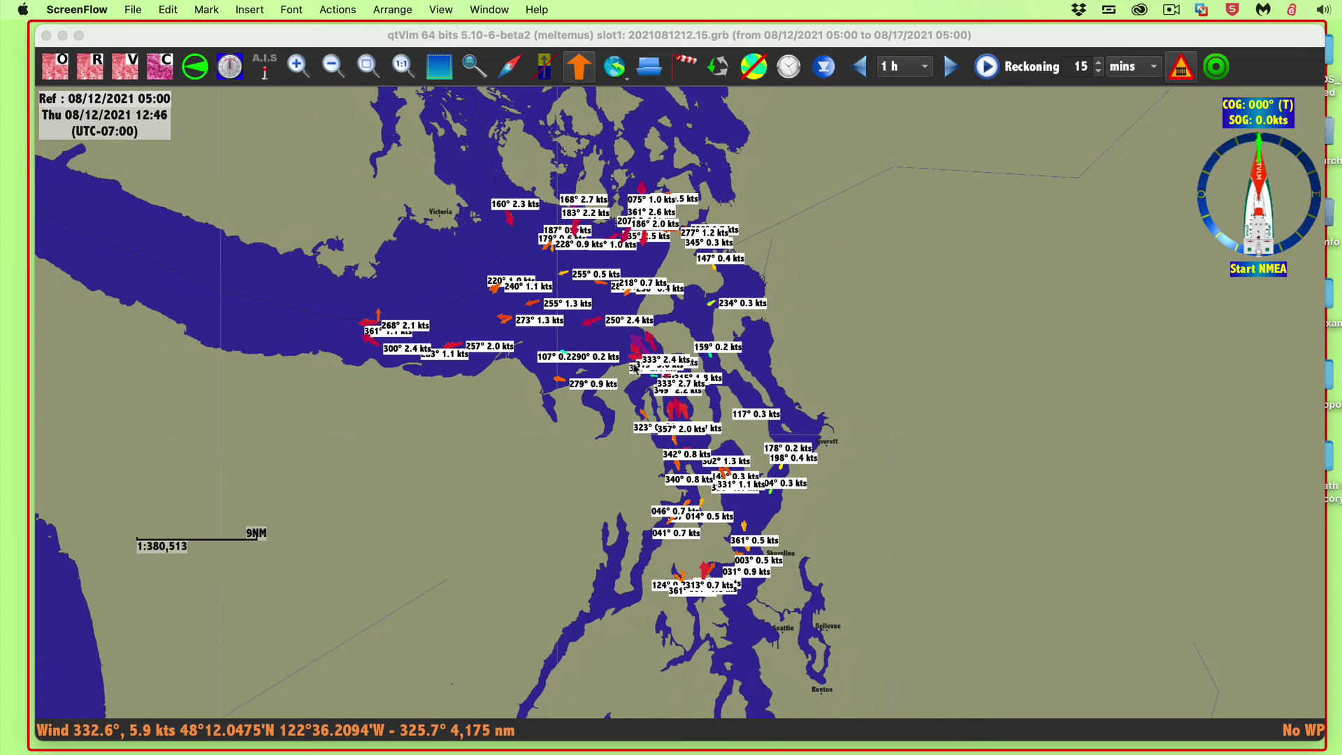
scroll(636, 378, down, 2)
drag(524, 166, 523, 447)
scroll(566, 463, down, 1)
scroll(566, 463, up, 1)
scroll(566, 463, up, 1)
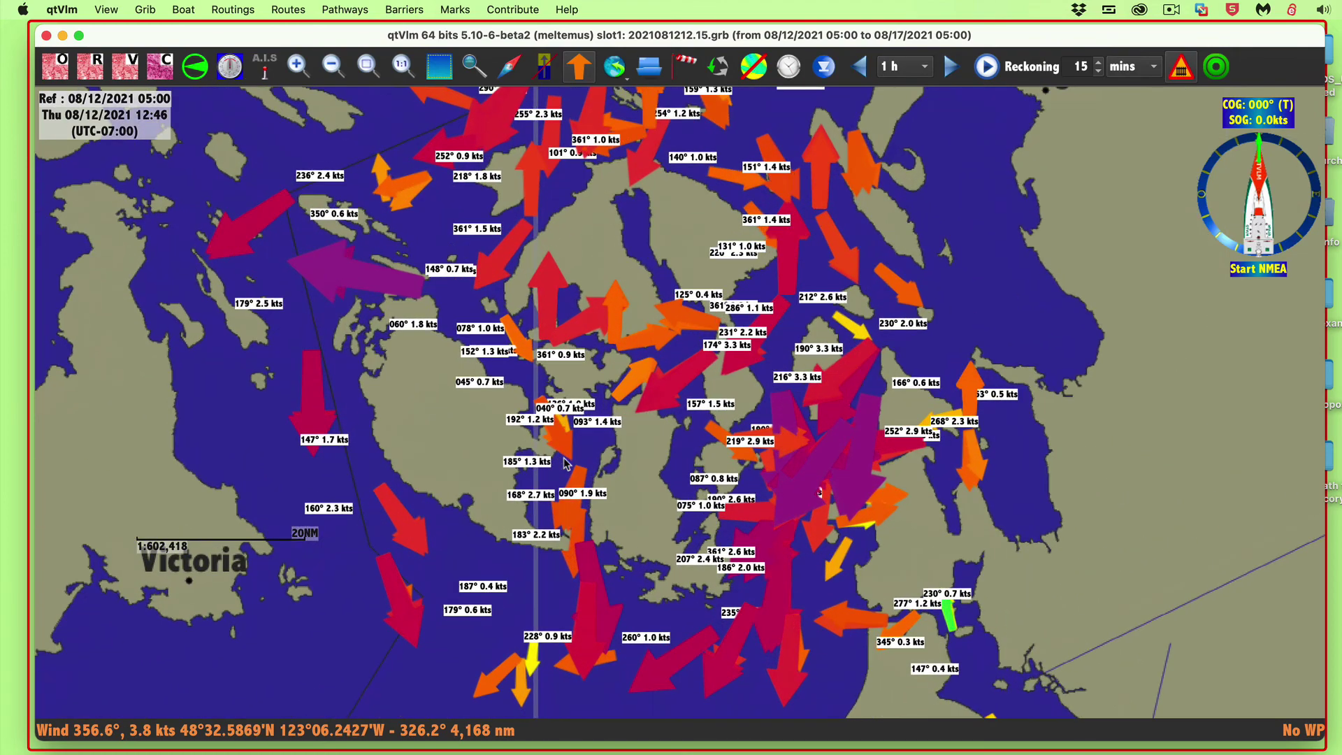
scroll(566, 463, up, 1)
scroll(566, 463, up, 1)
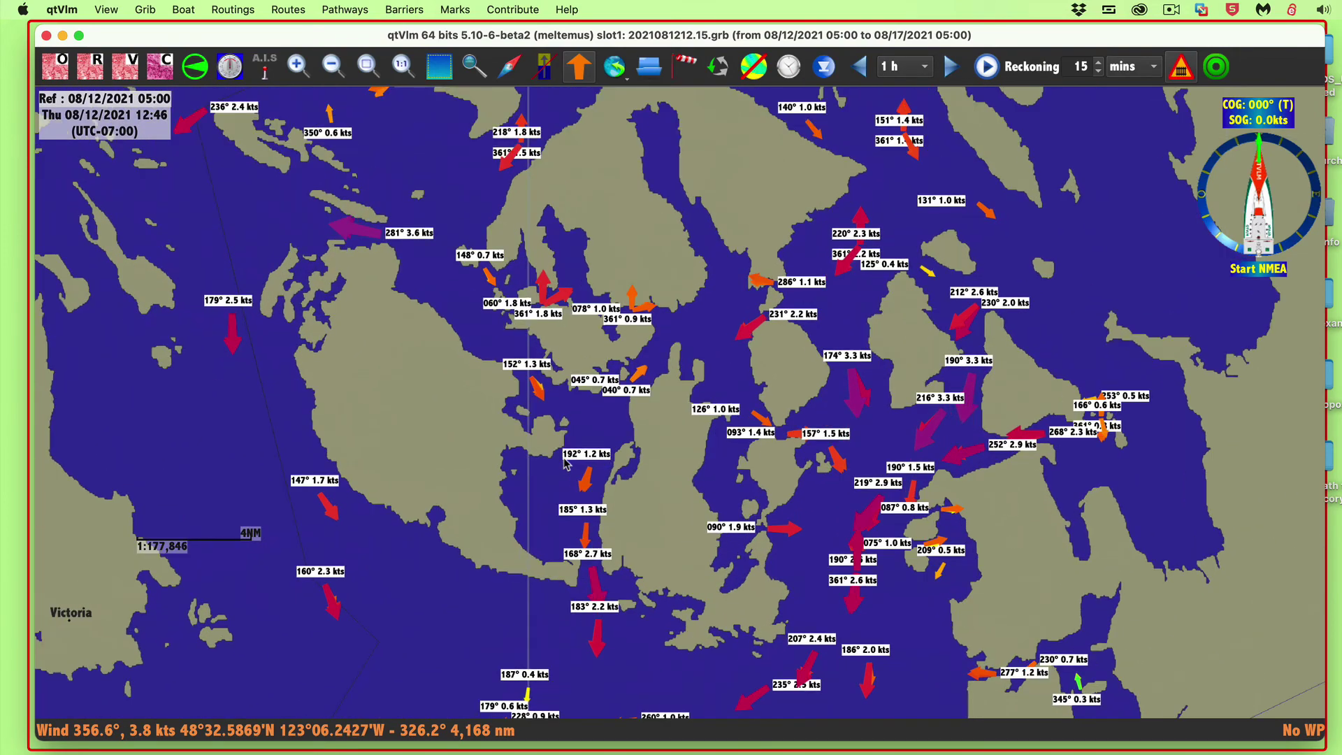
scroll(711, 390, up, 1)
drag(711, 390, 503, 321)
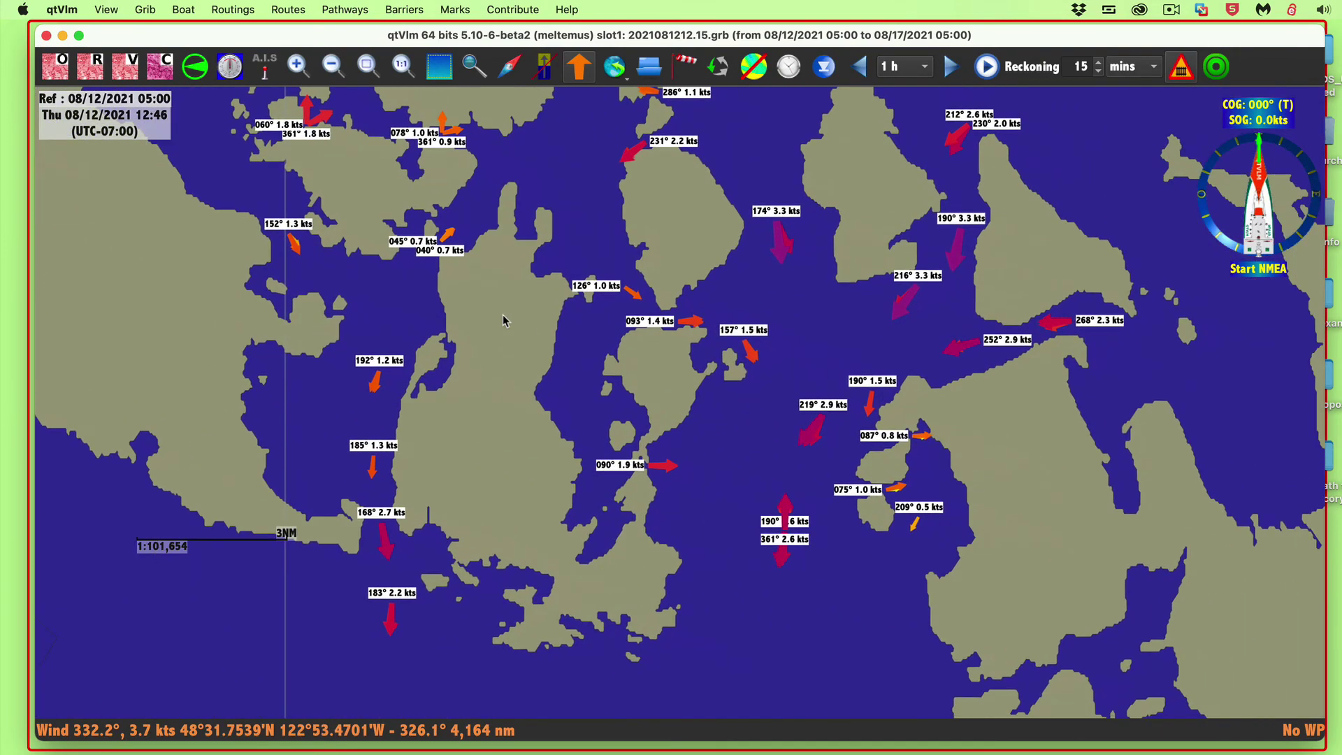
scroll(504, 321, up, 1)
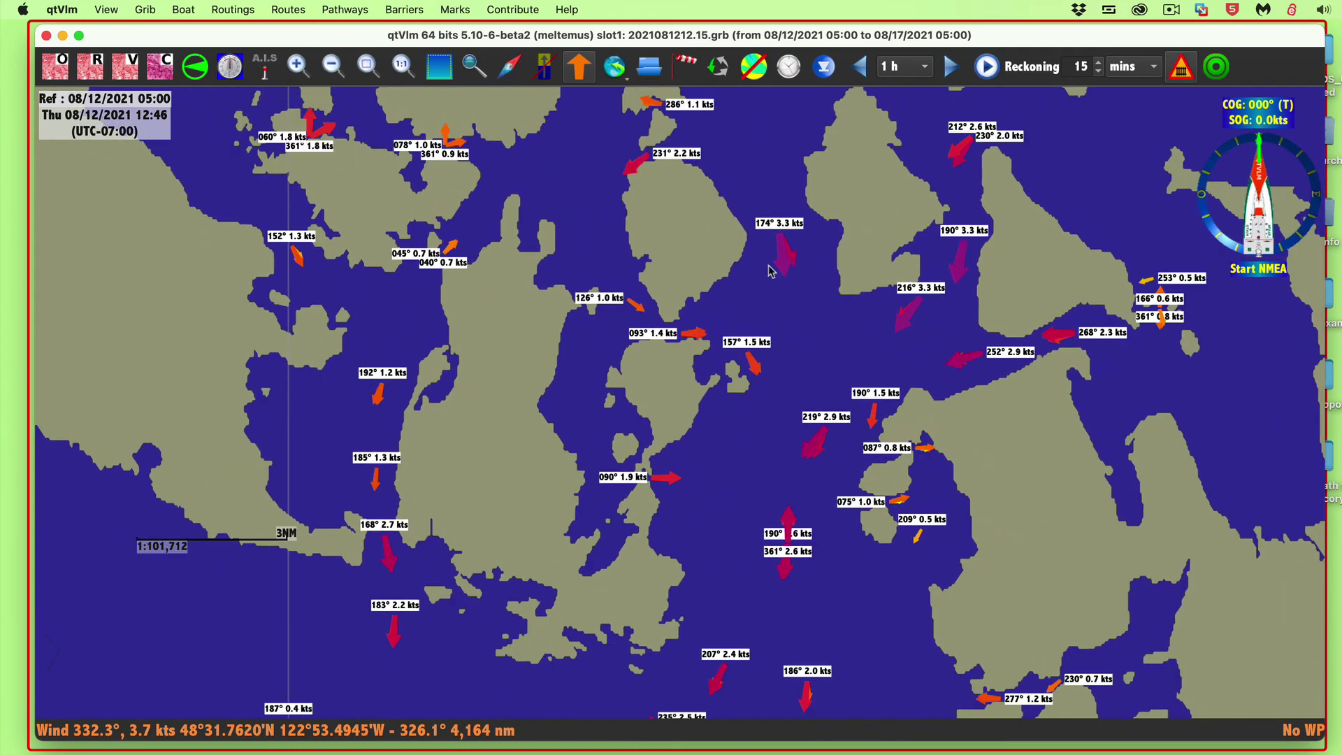
Step: Step the tidal currents among the islands forward in 1 h increments to Fri 08/13/2021 01:46
drag(494, 333, 425, 383)
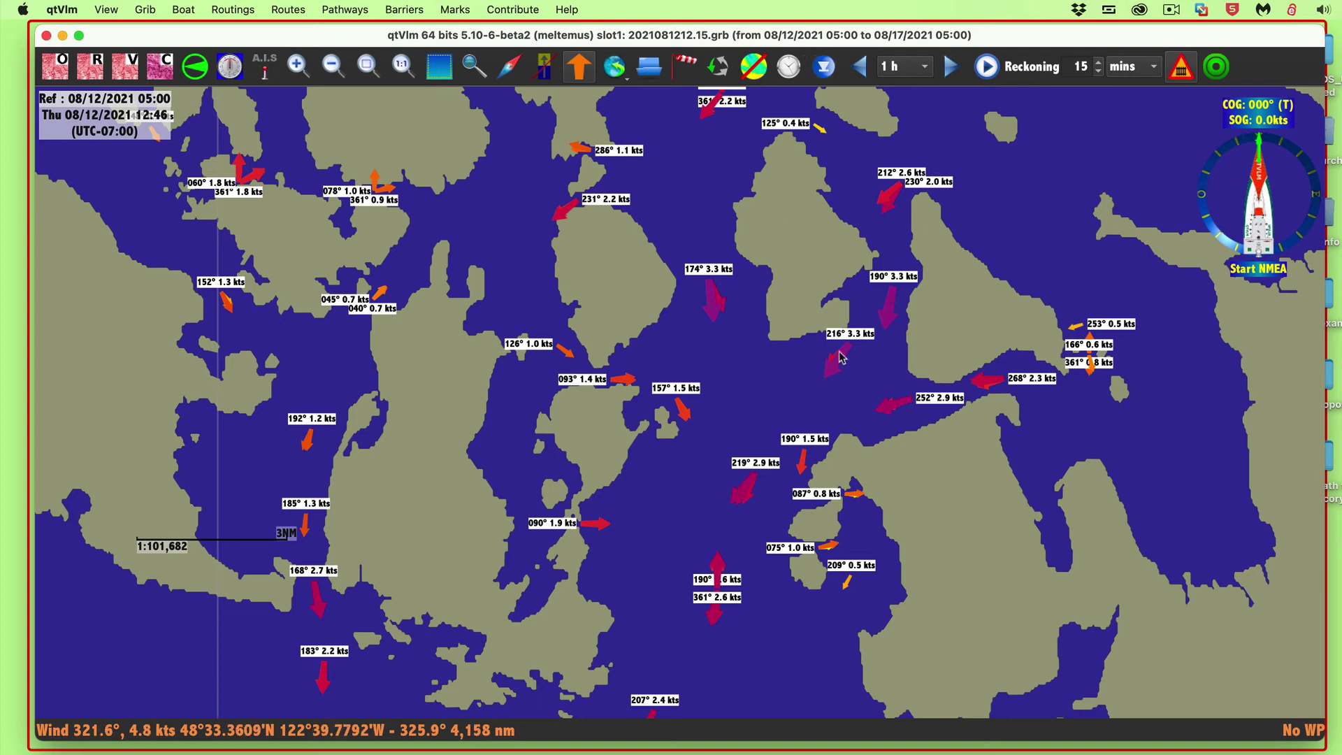
click(952, 70)
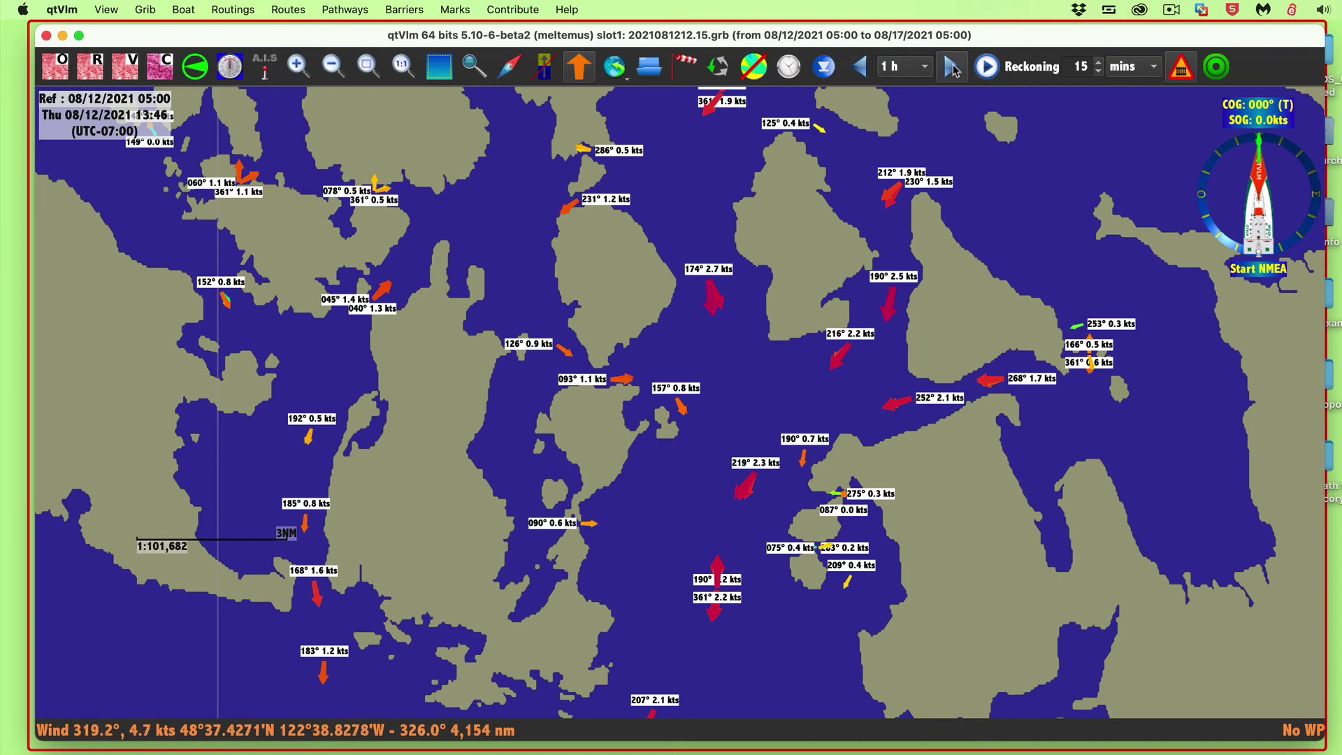
click(955, 70)
click(954, 70)
click(955, 69)
click(954, 70)
click(954, 70)
click(955, 70)
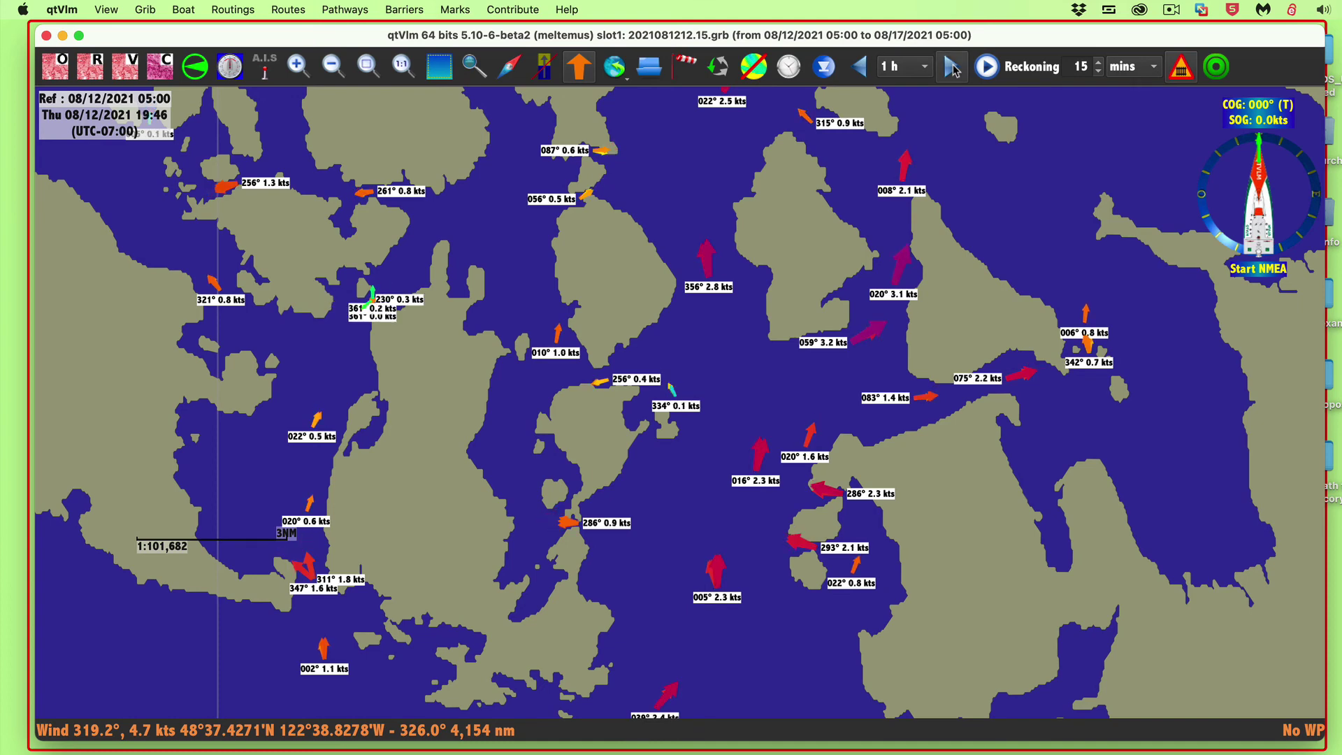
click(954, 70)
click(954, 70)
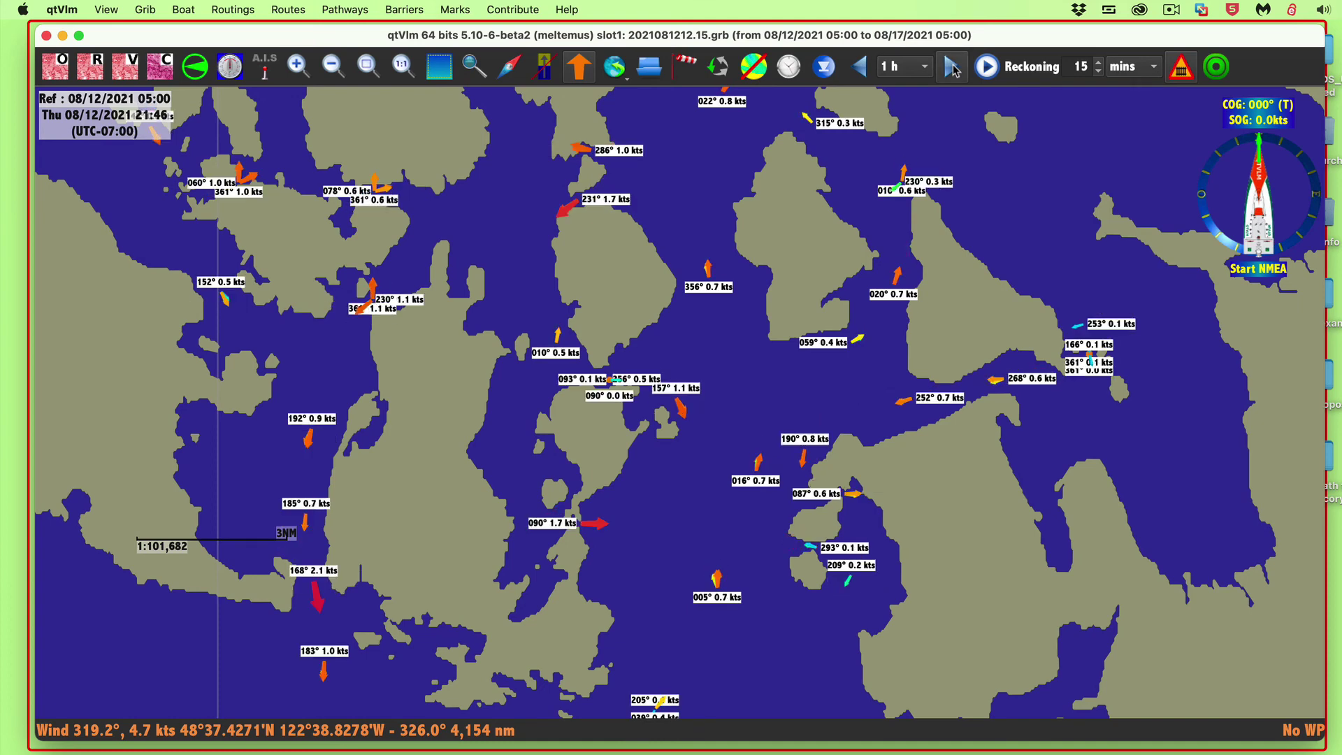
click(954, 70)
click(954, 69)
click(954, 70)
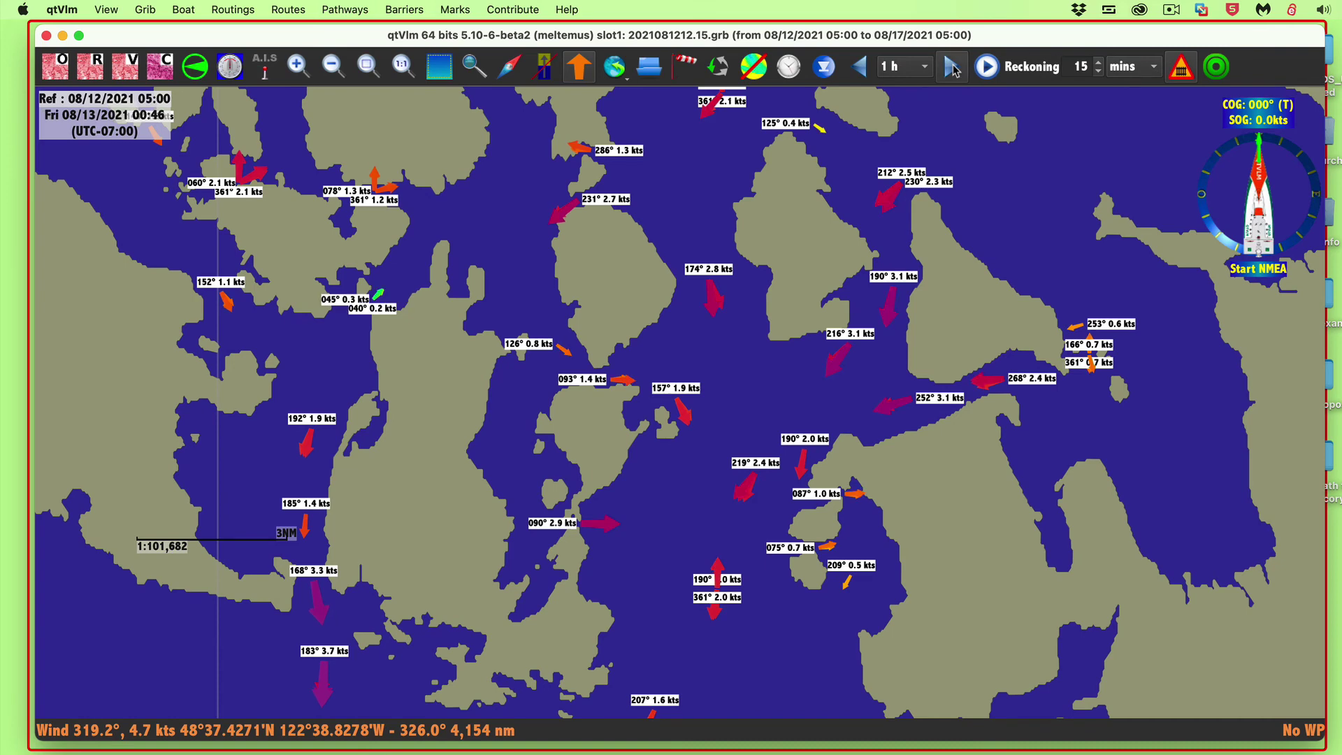
click(954, 70)
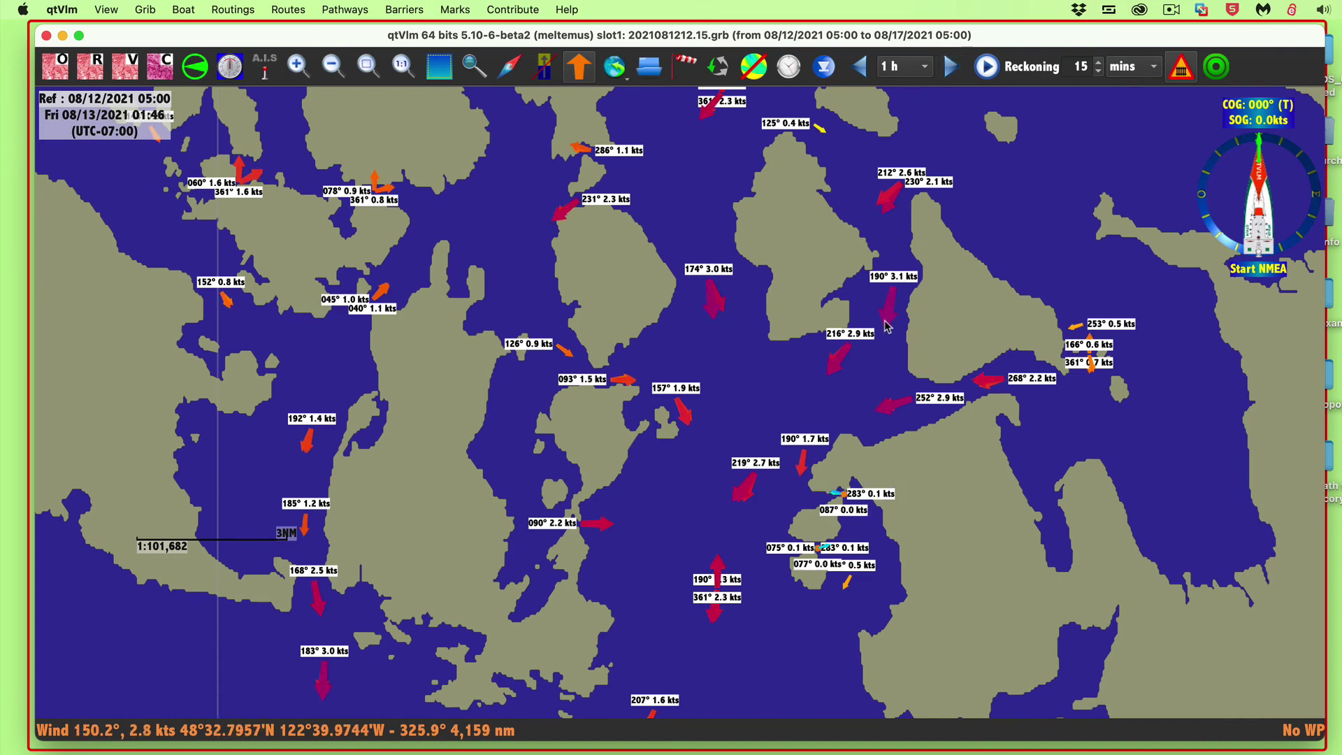
Step: View the enlarged current graph for the San Juan Channel, south entrance (depth 75 ft) station and close it
mouse_move(887, 323)
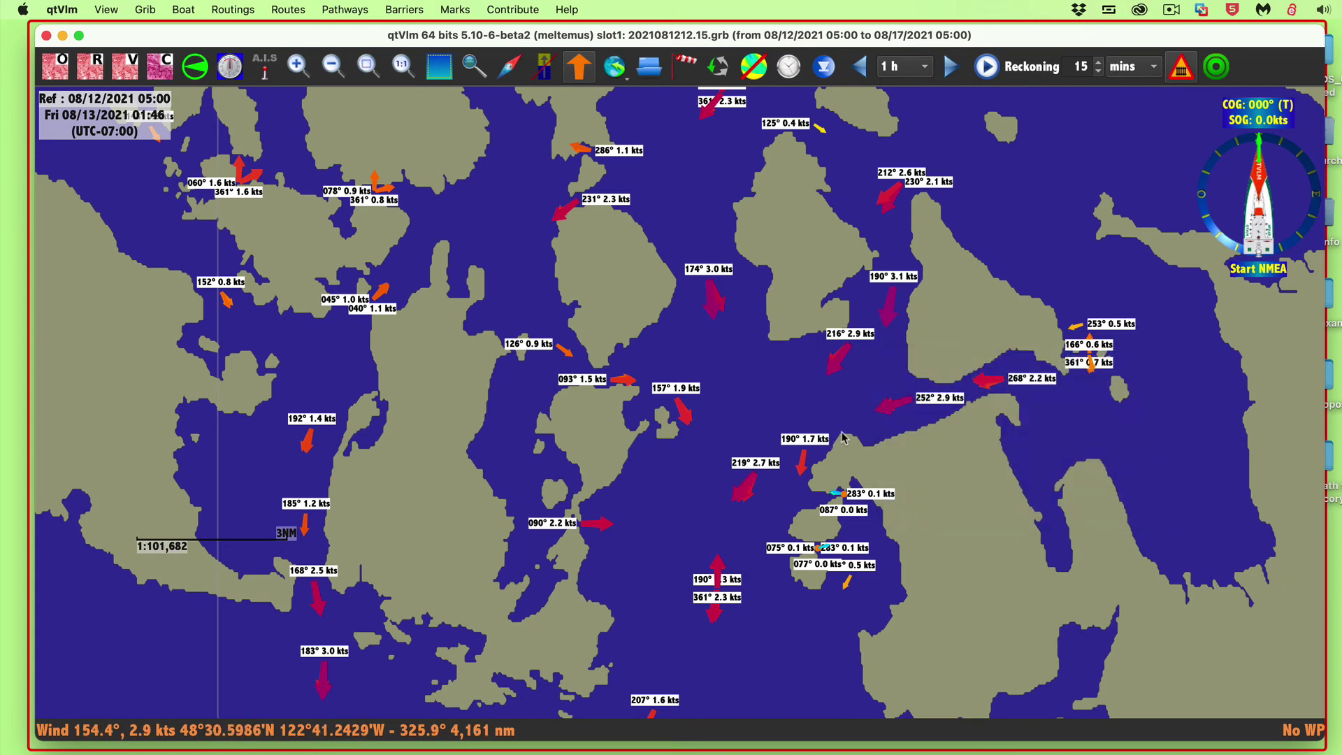
scroll(711, 292, up, 1)
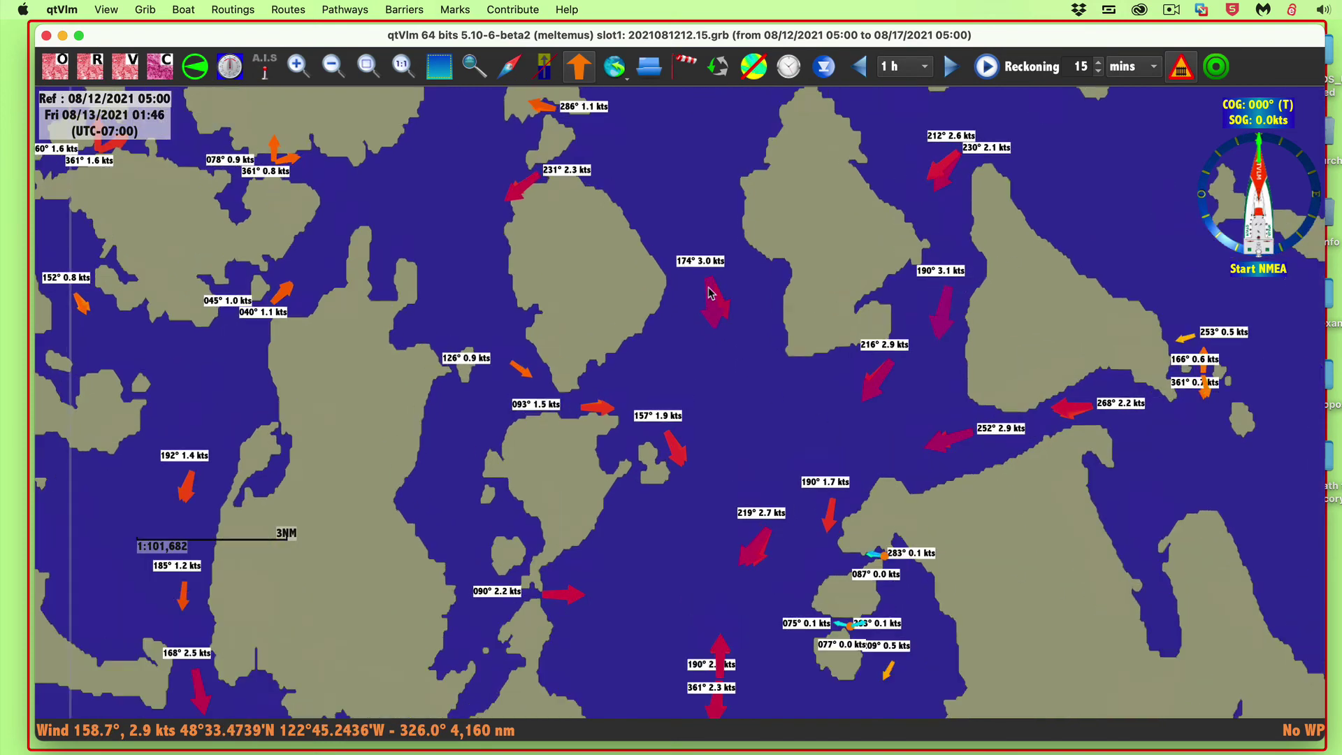
scroll(711, 293, up, 3)
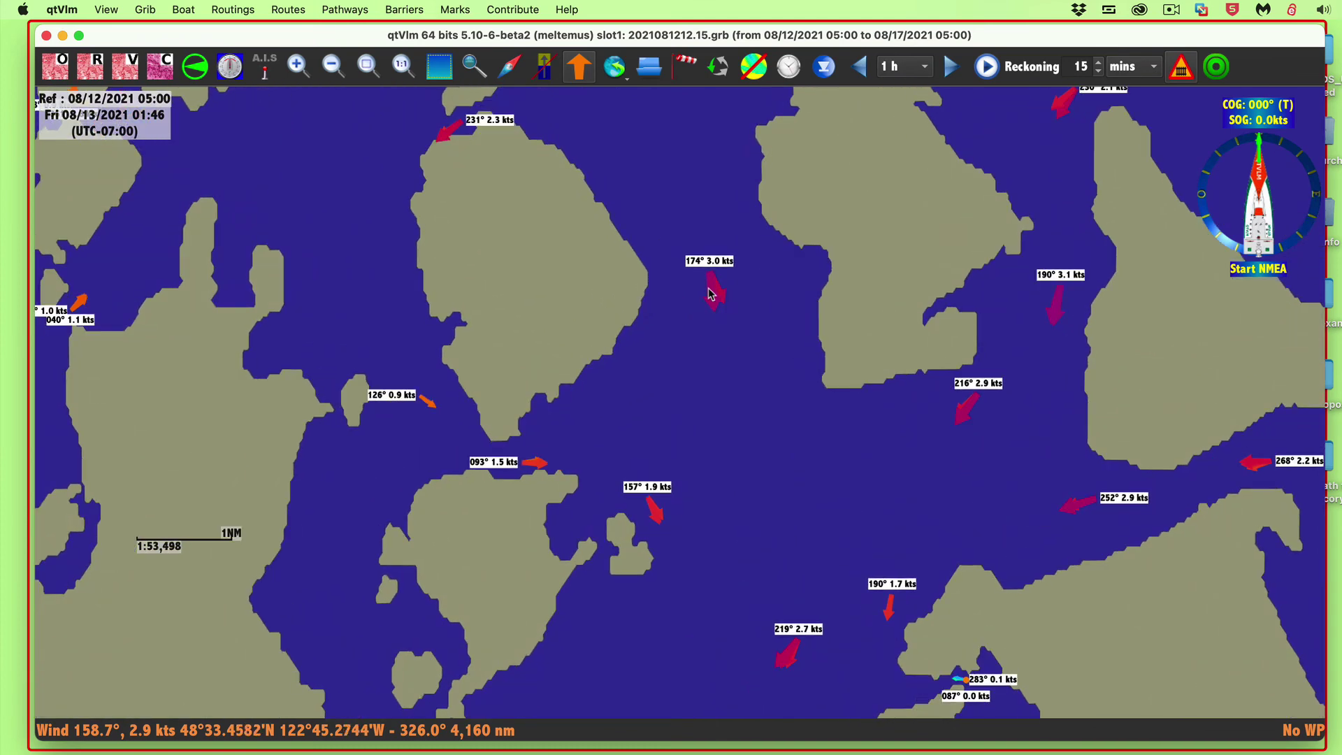
scroll(893, 332, down, 4)
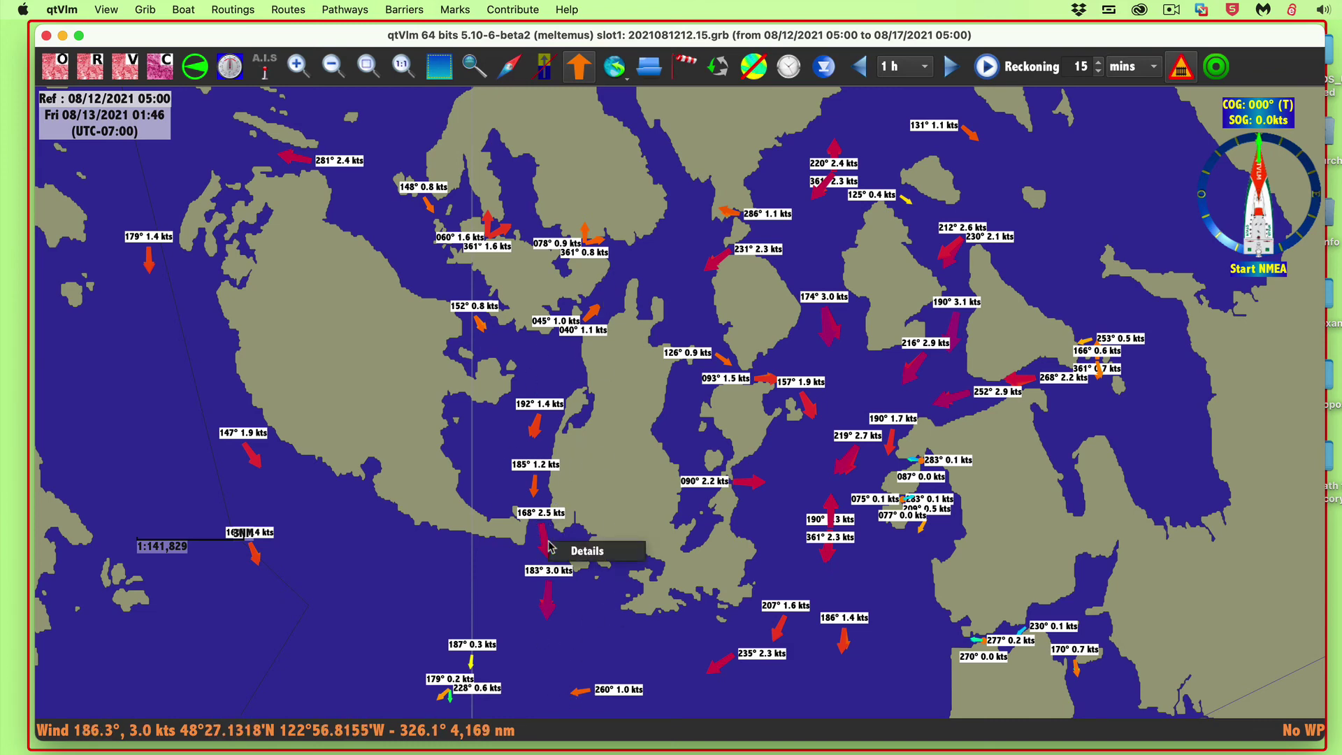
click(581, 551)
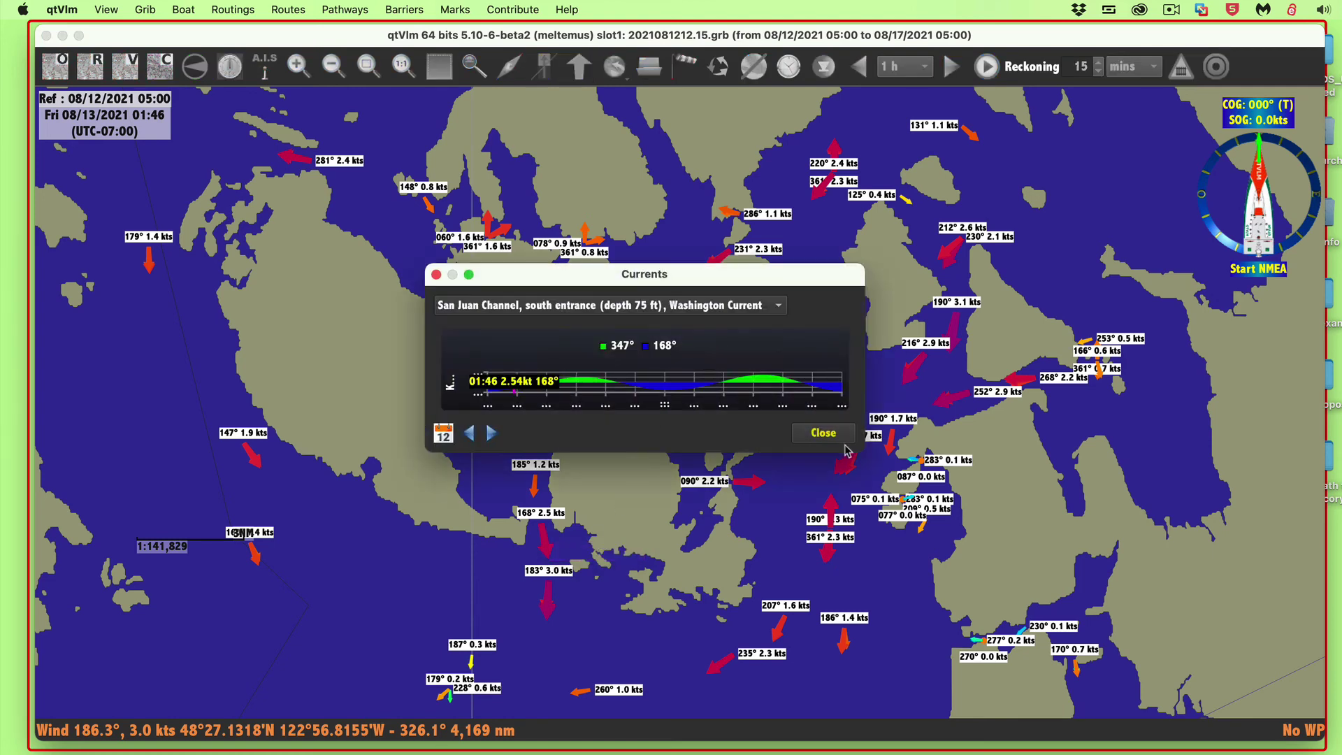
drag(856, 445, 1071, 720)
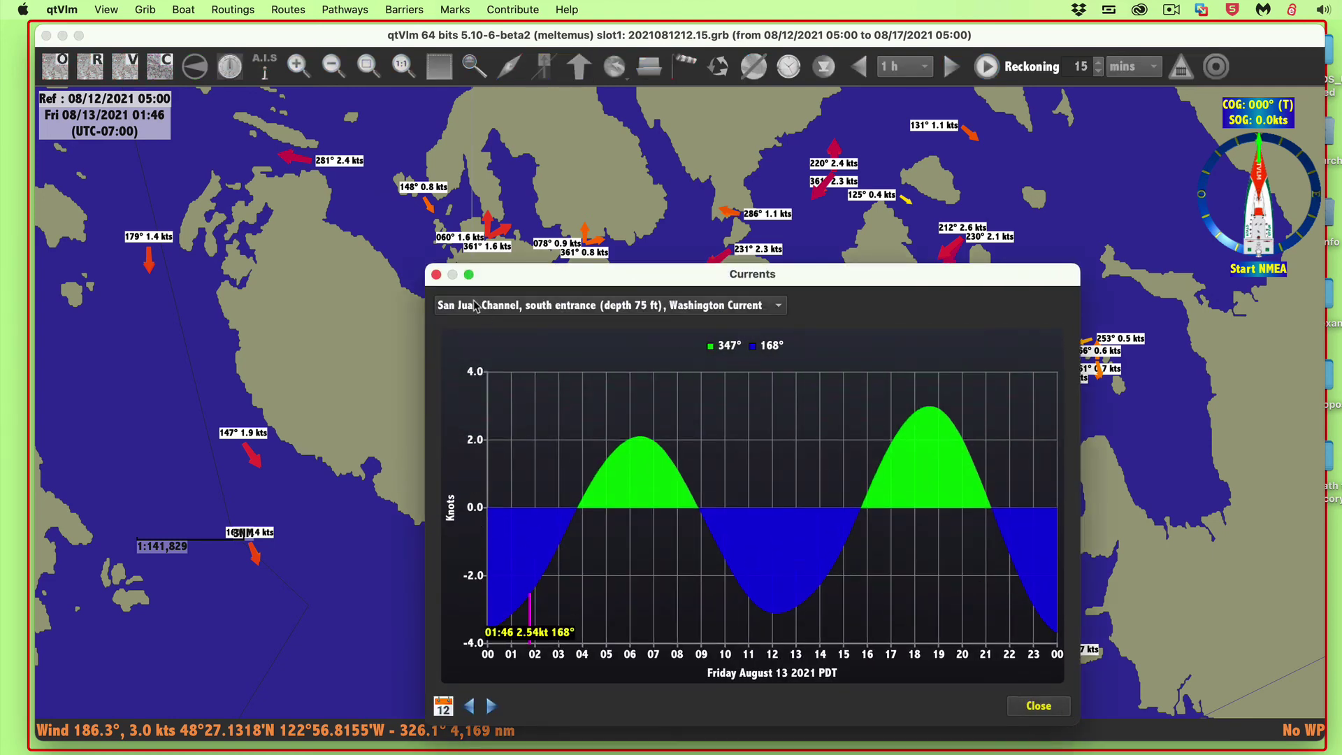
click(437, 276)
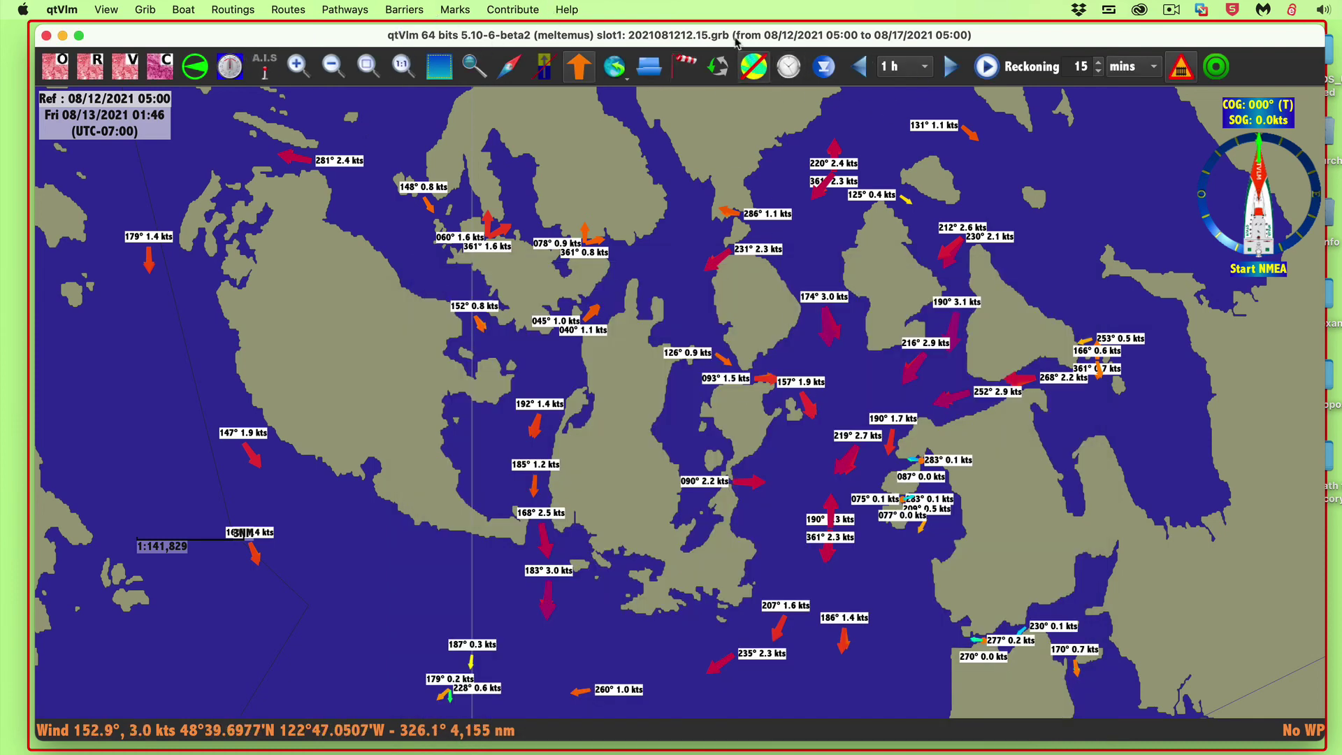
Step: Hide the tidal current arrows and show the tide height stations along the Strait of Juan de Fuca and Puget Sound
click(545, 70)
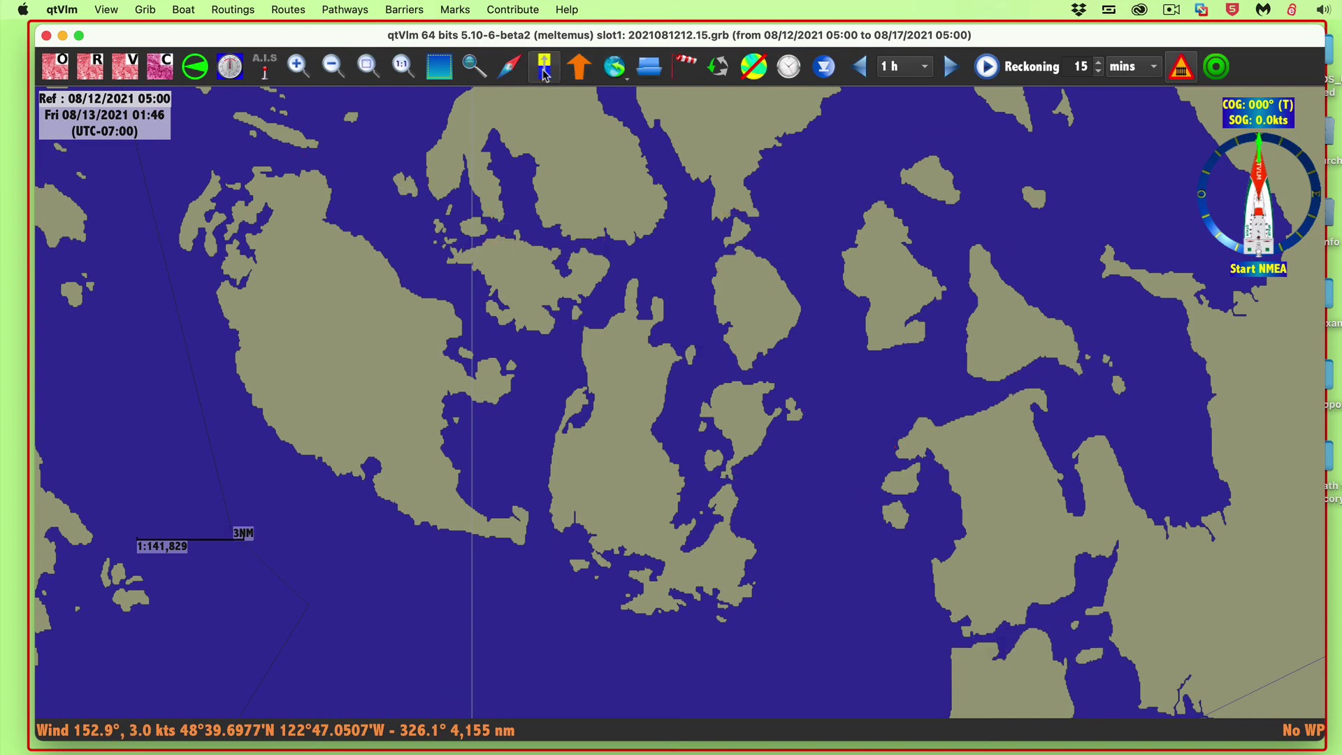
click(581, 72)
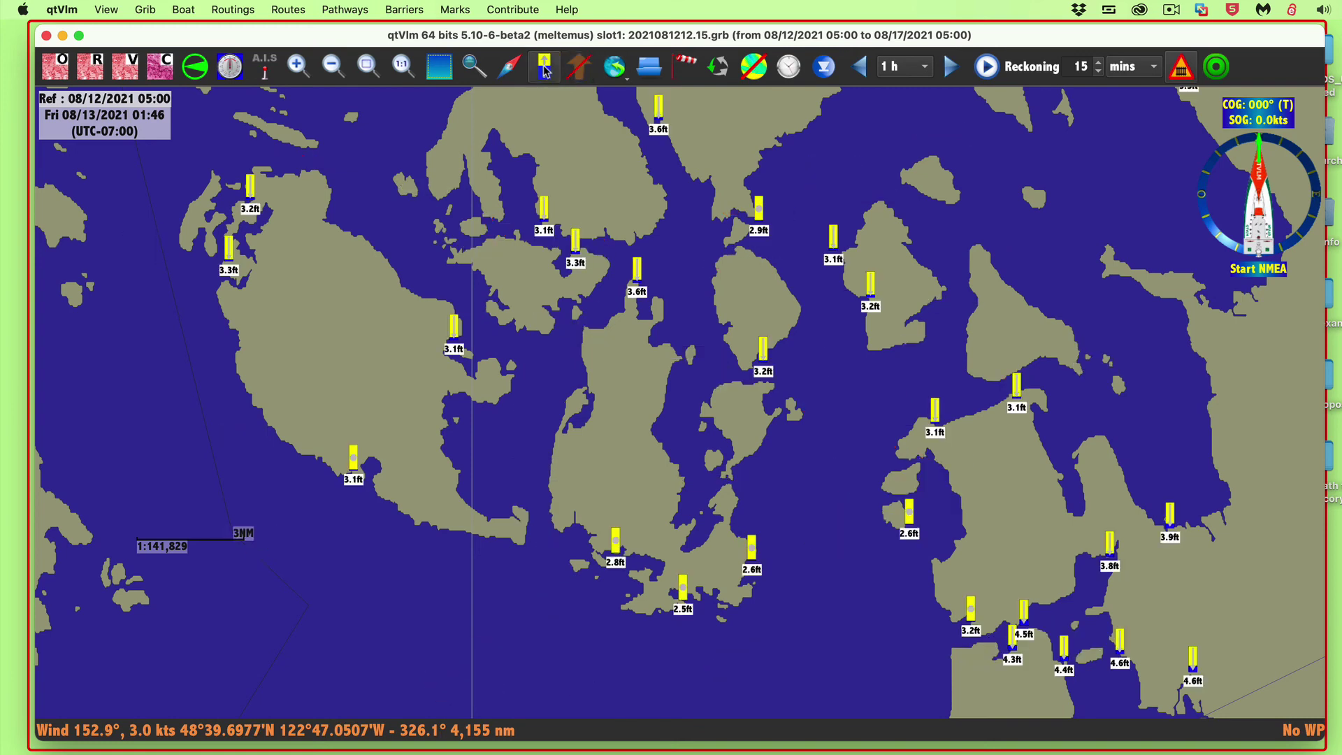
scroll(552, 426, down, 2)
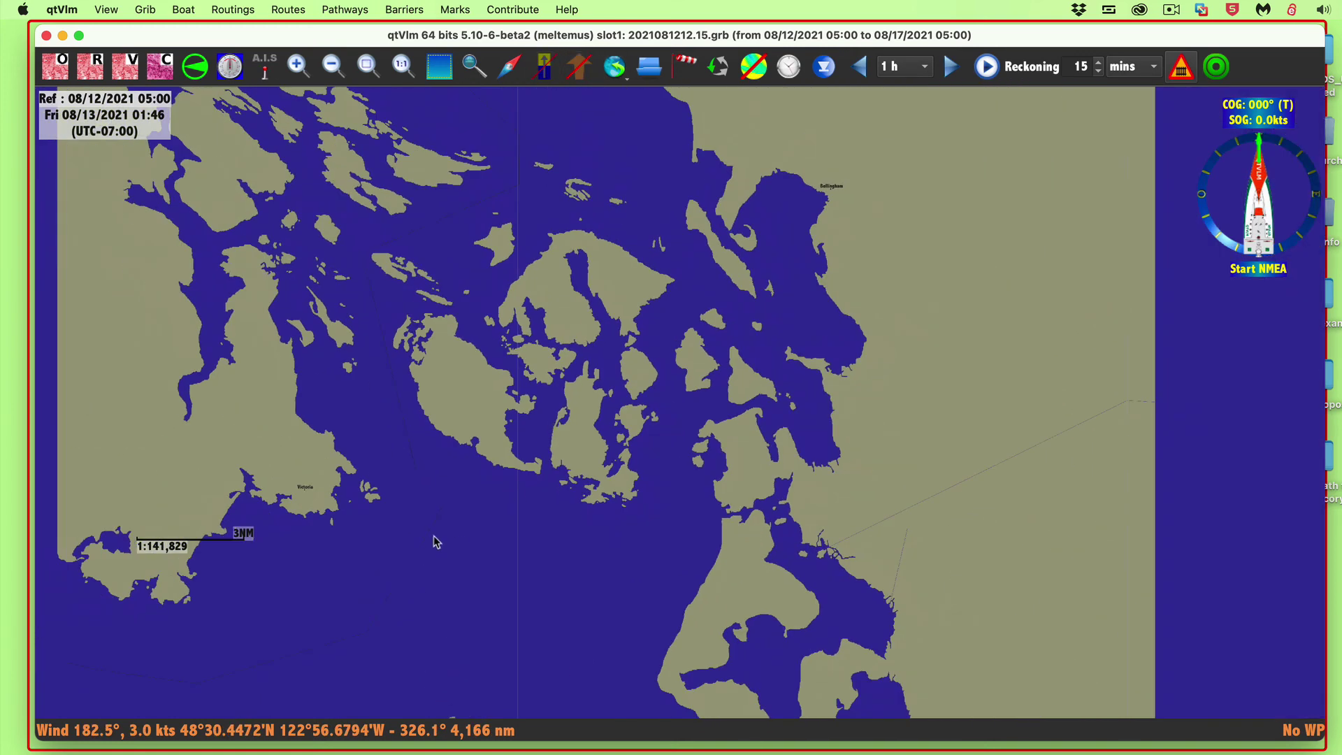
scroll(441, 542, down, 2)
drag(440, 542, 706, 456)
scroll(706, 456, down, 1)
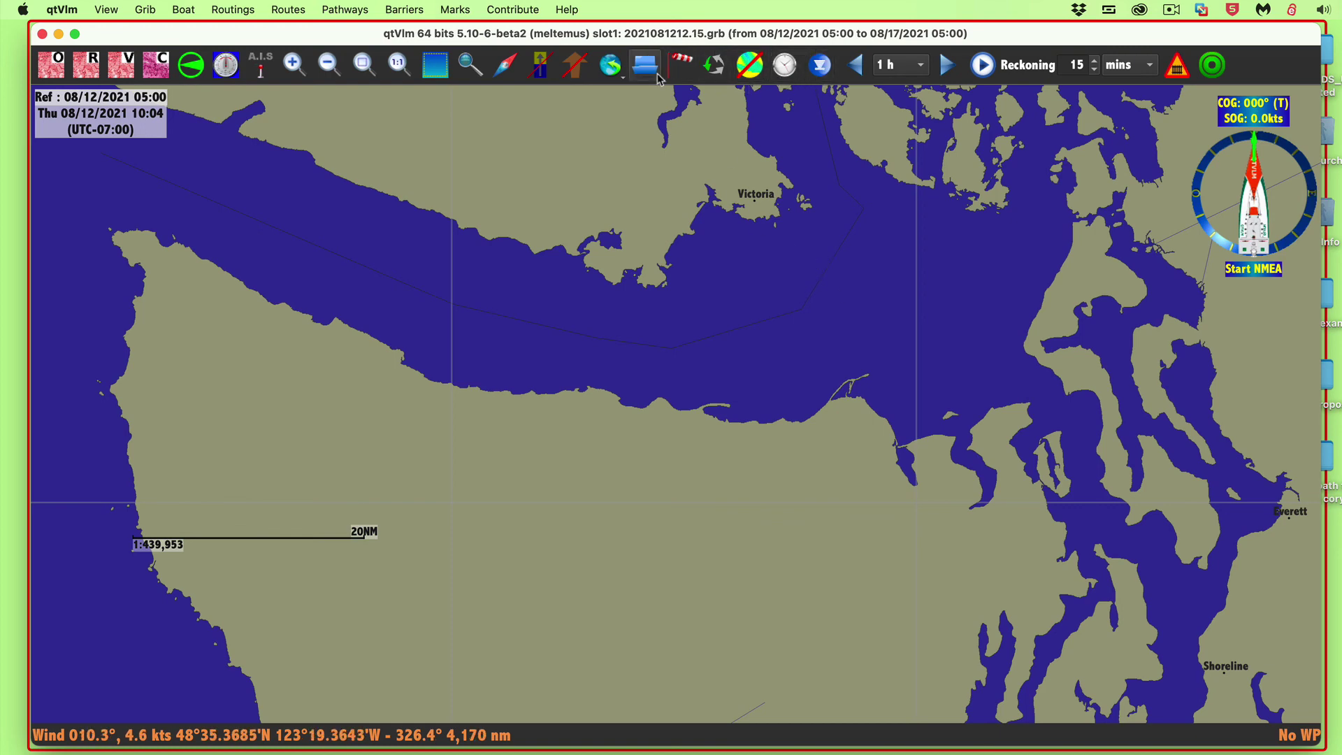
click(542, 73)
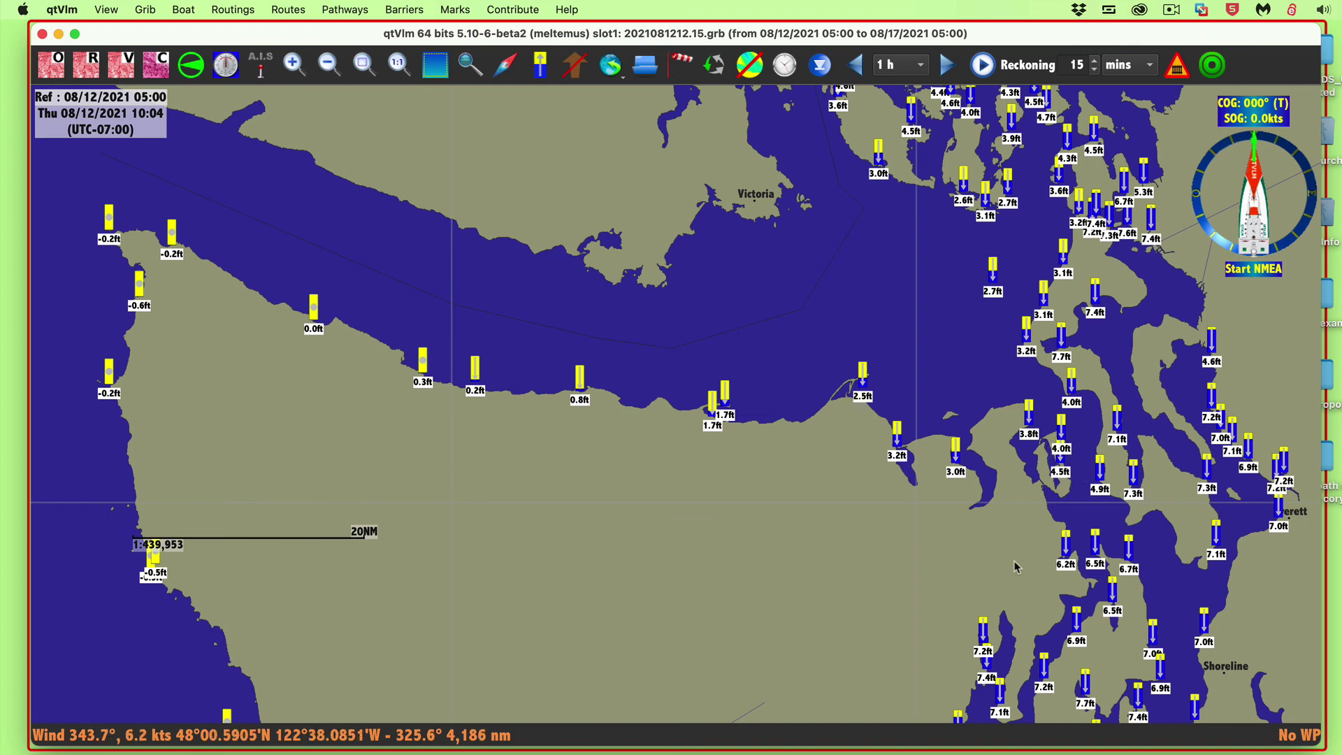
Step: Compare the tide heights from the outer coast and Strait of Juan de Fuca down to the southern end of Puget Sound
drag(984, 577, 883, 380)
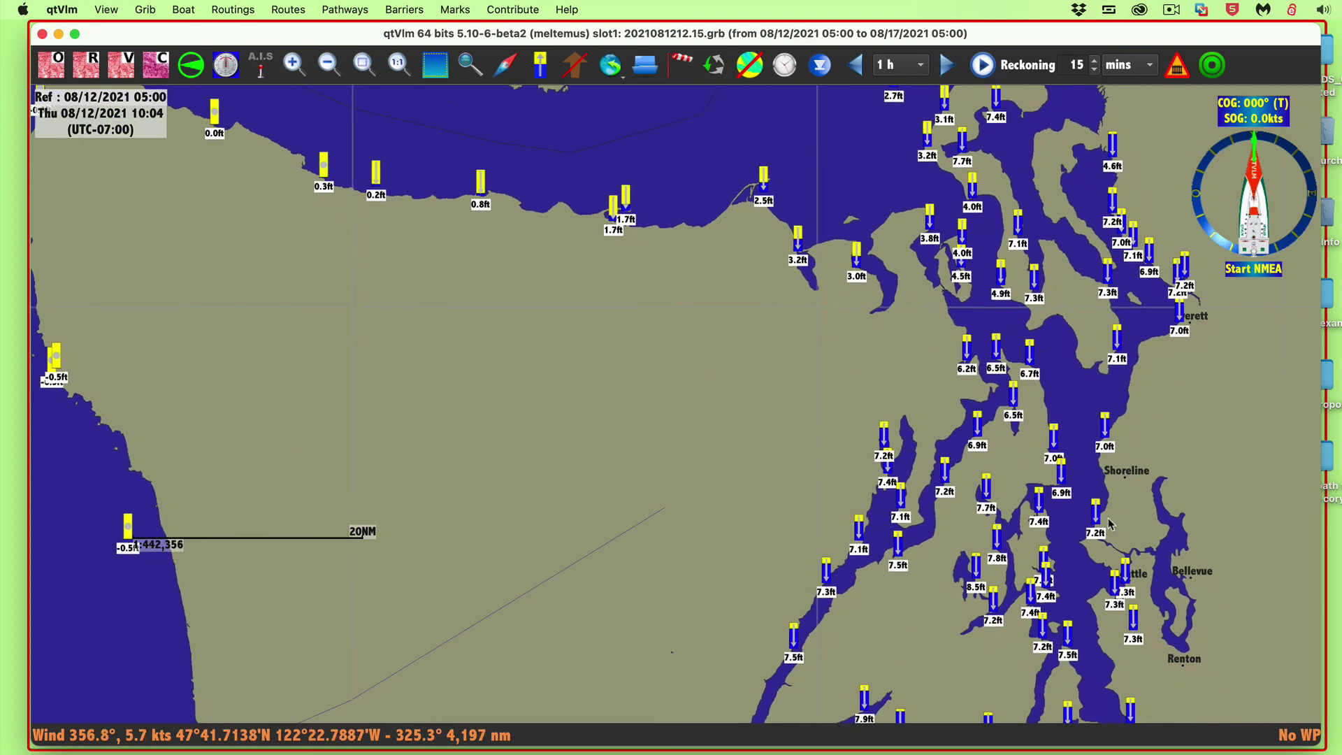
scroll(1063, 412, down, 3)
drag(1215, 598, 1155, 367)
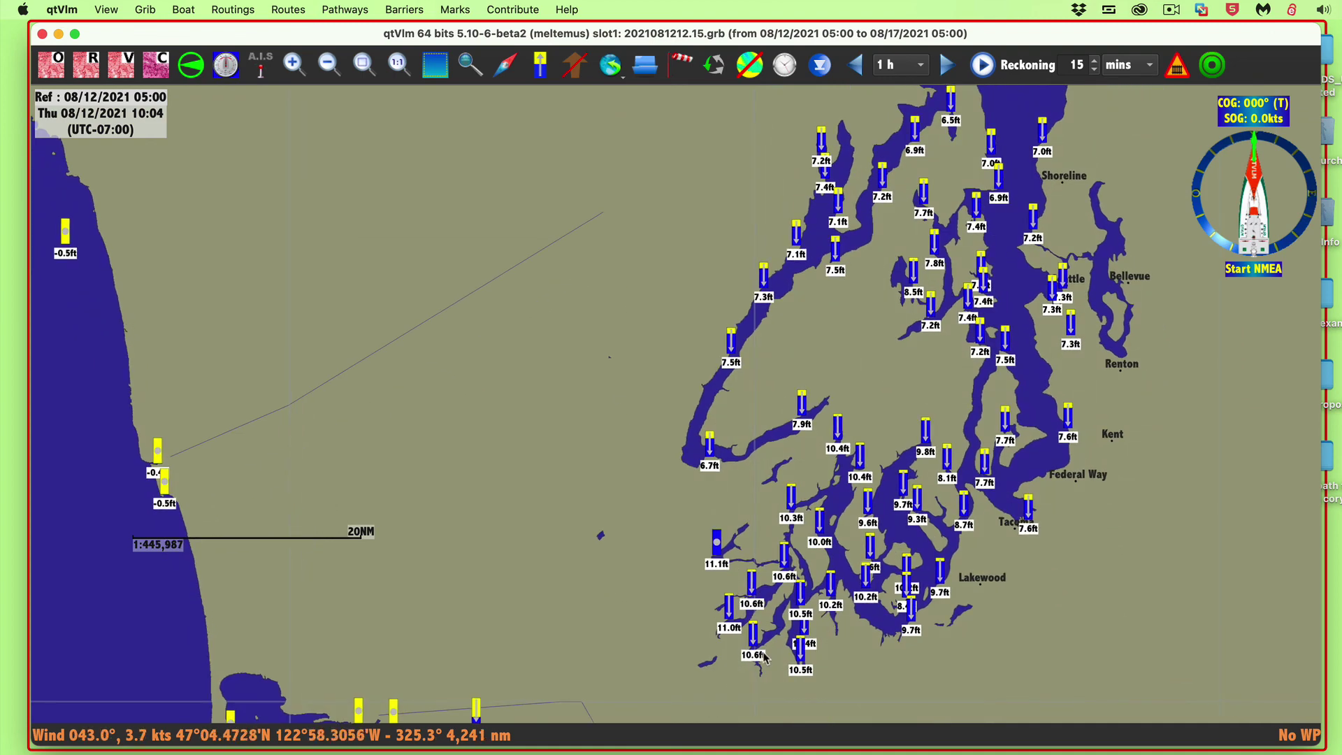
drag(561, 109, 575, 345)
scroll(597, 408, up, 10)
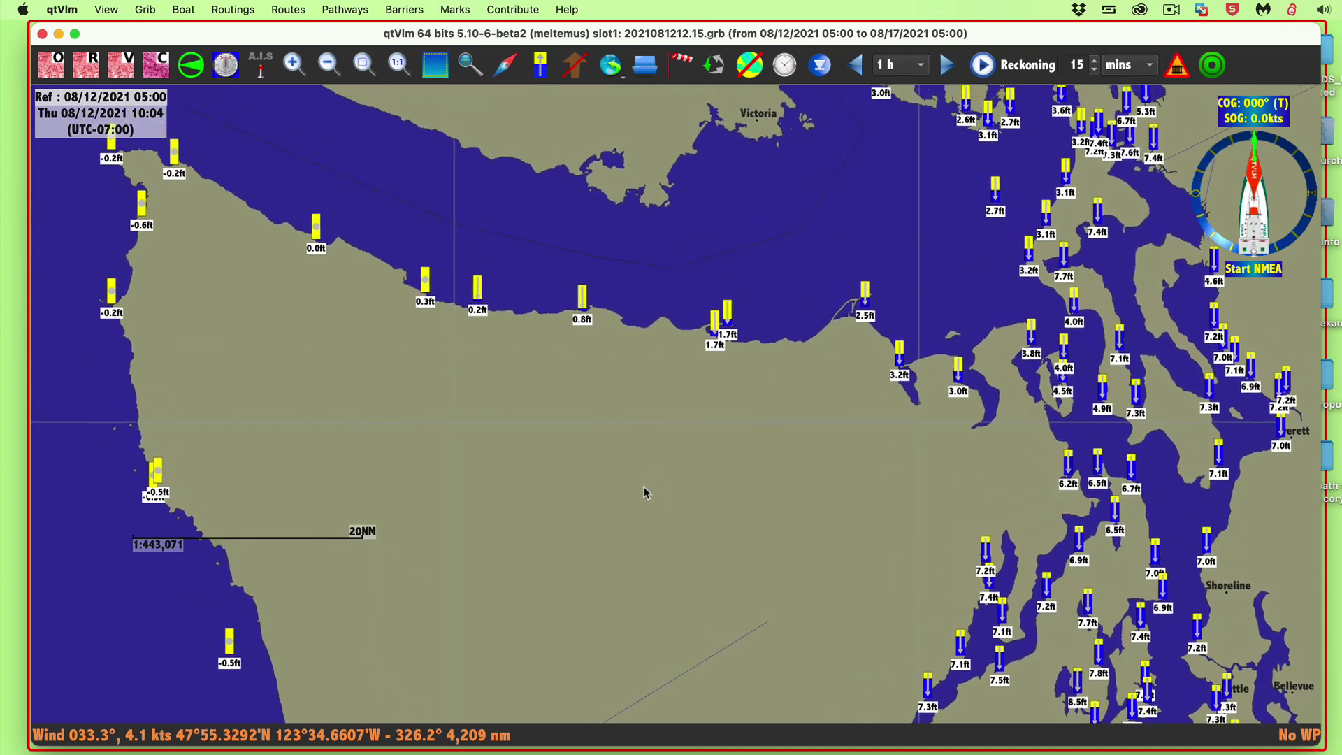
scroll(549, 578, up, 1)
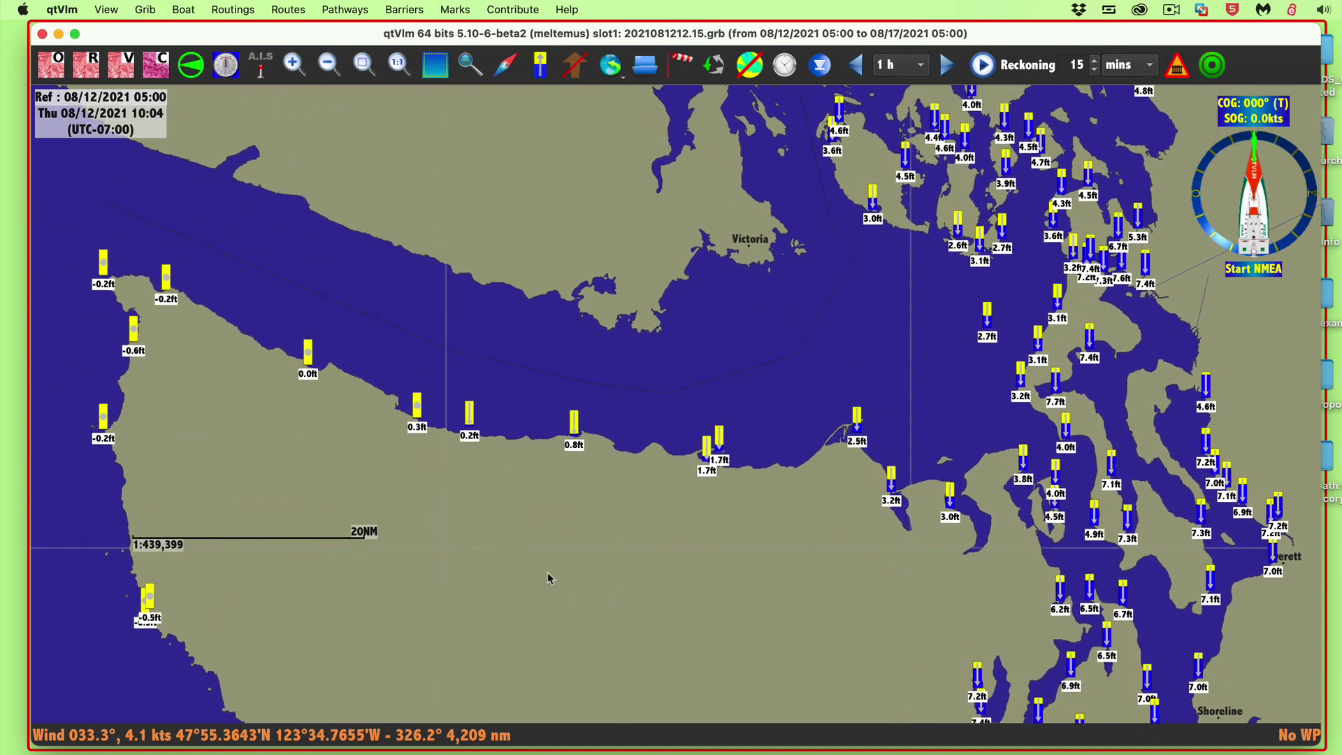